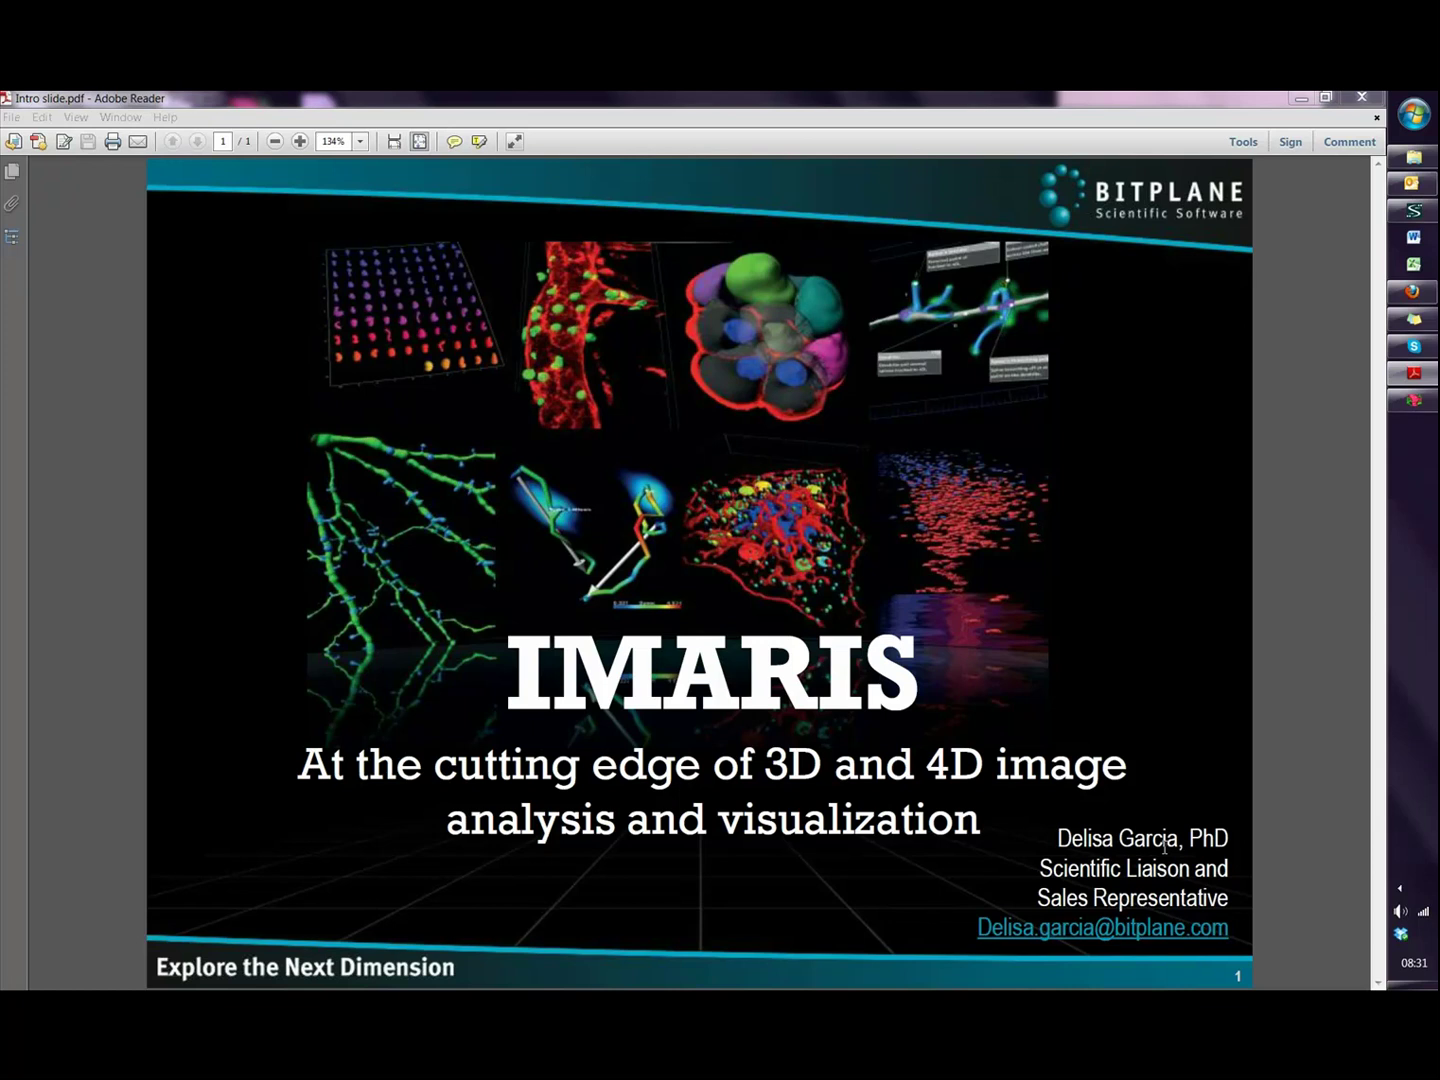
Tilt the volume view and add a new Surfaces object (Surfaces 2) to the scene
left_click(1427, 401)
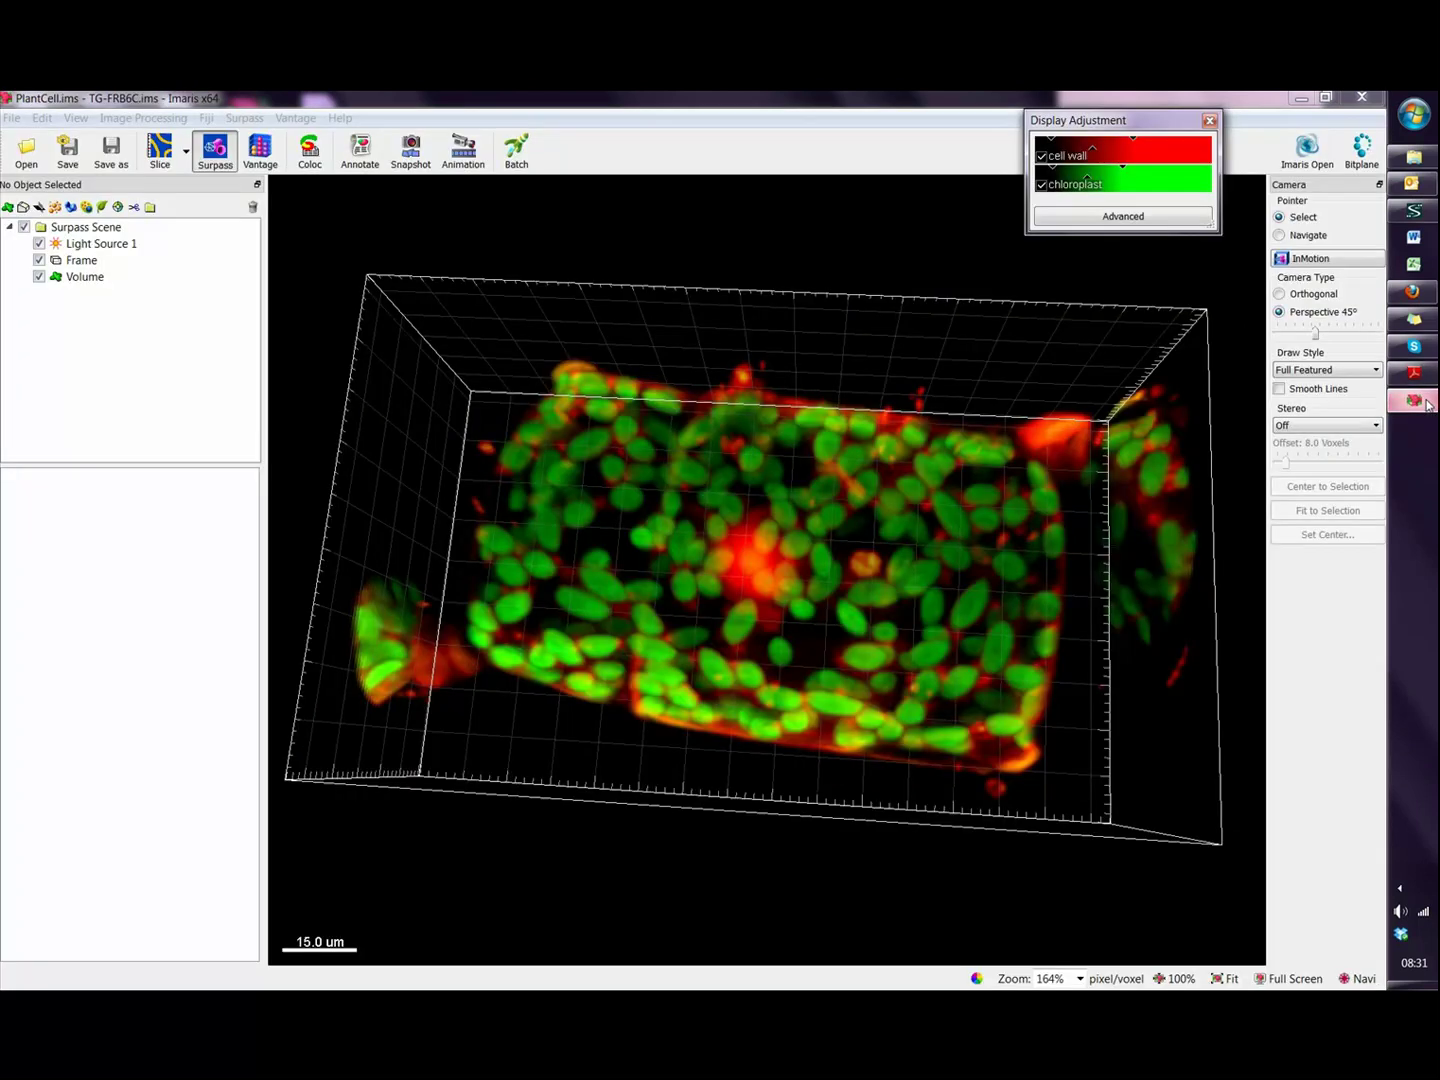
key("Escape")
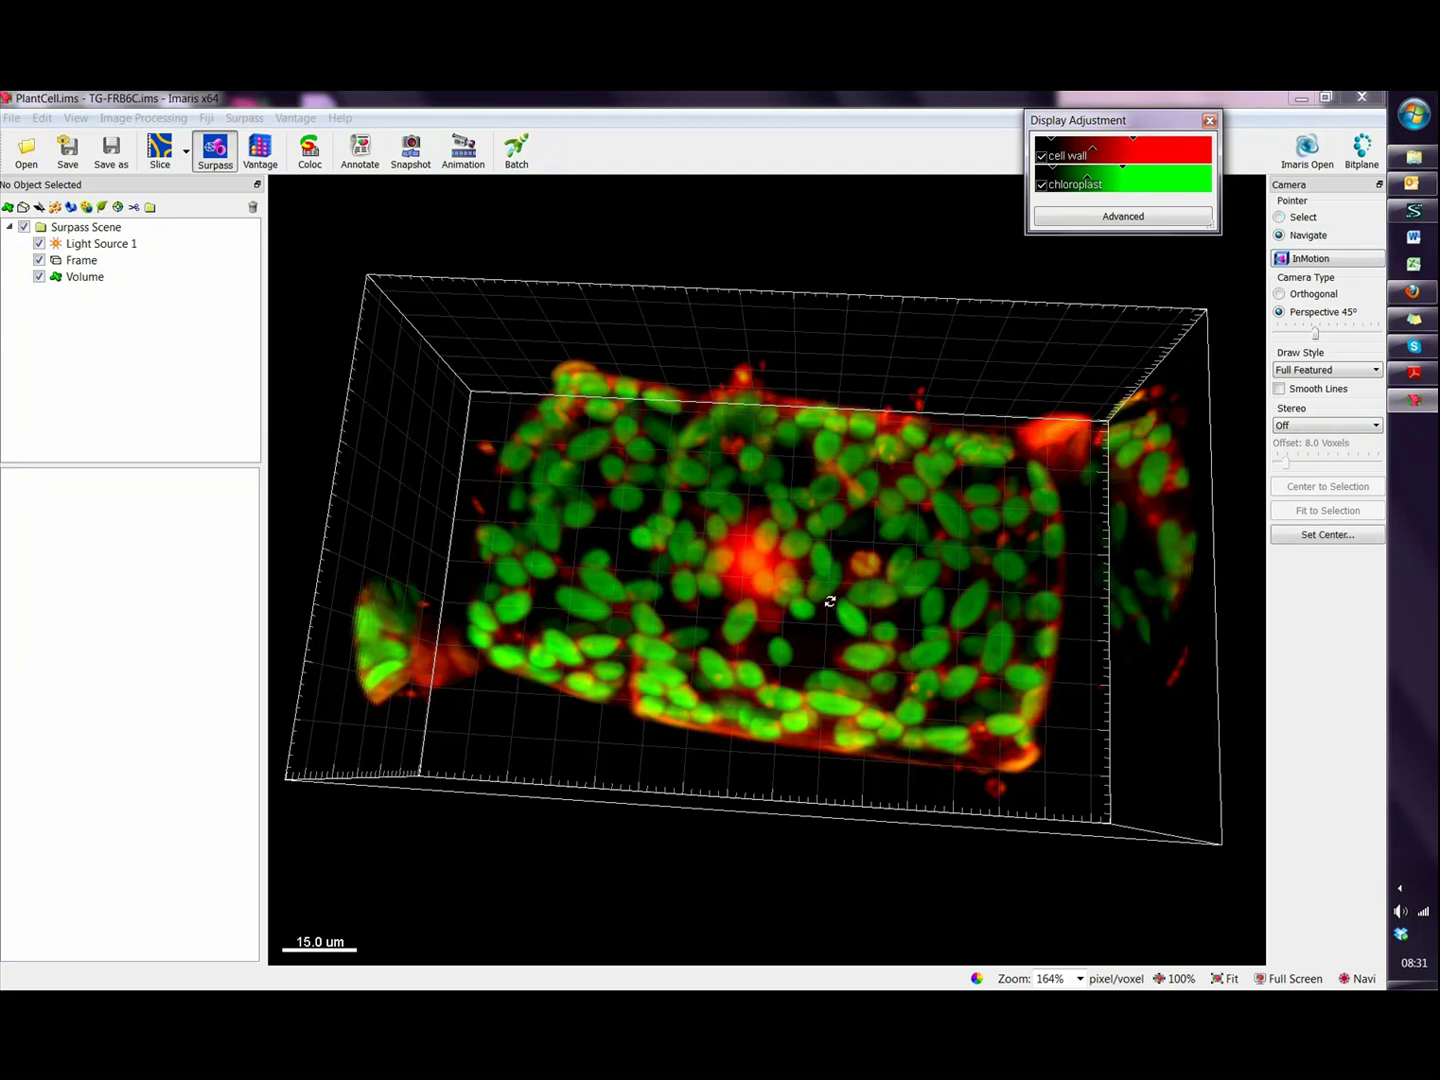
left_click_drag(829, 604, 836, 649)
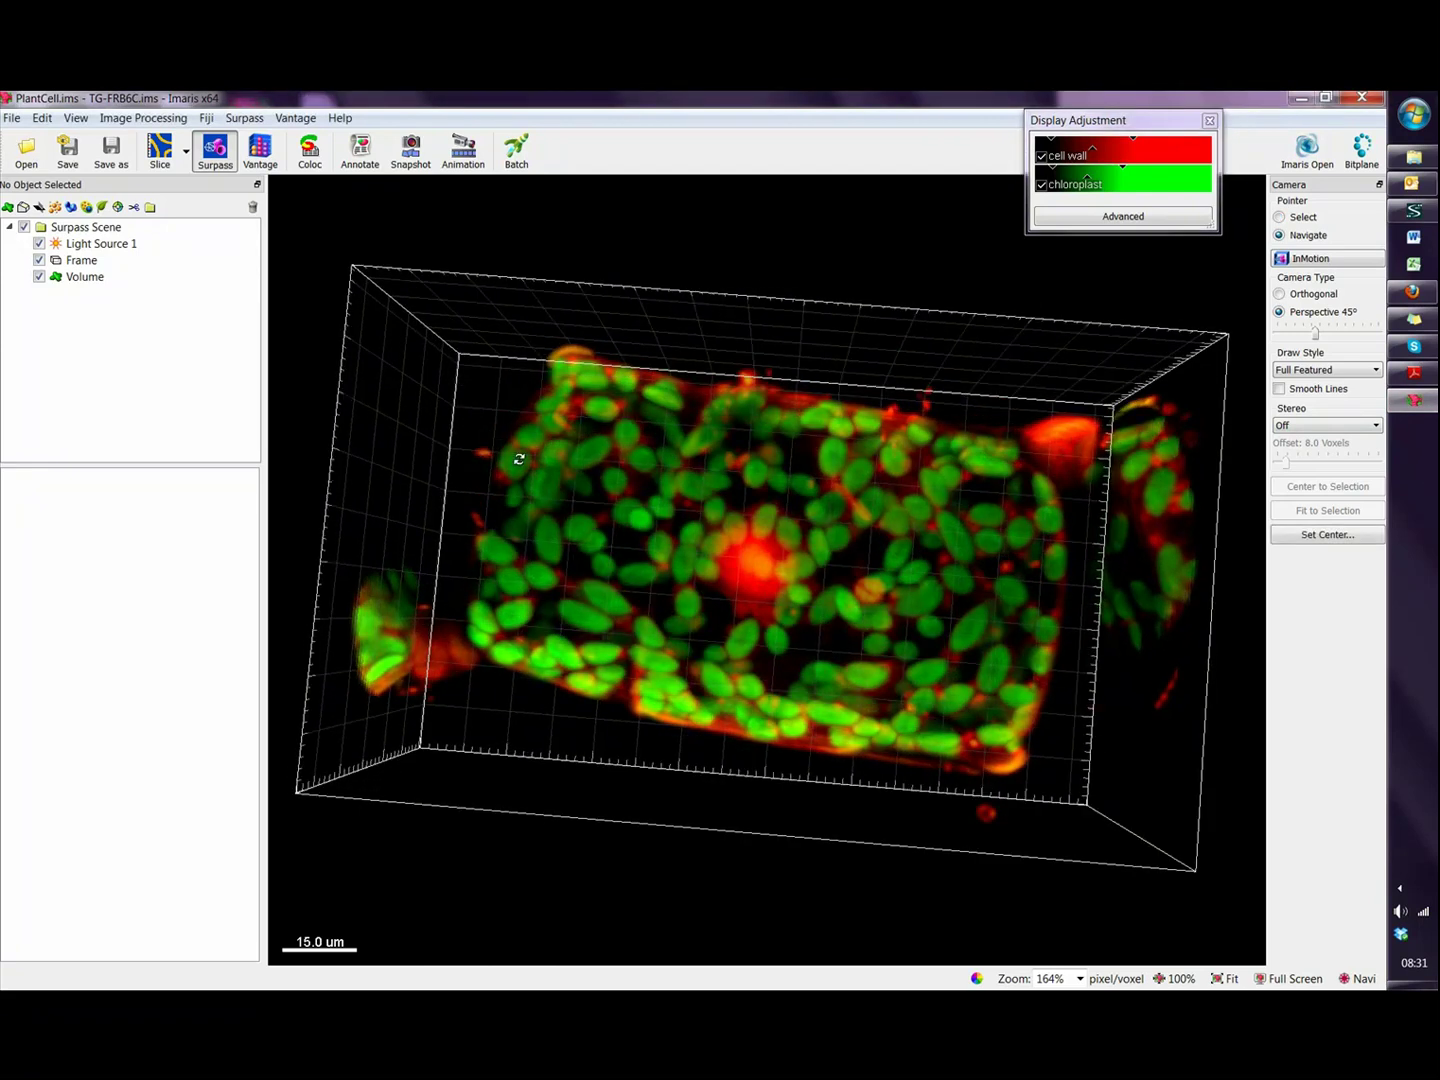
left_click(70, 209)
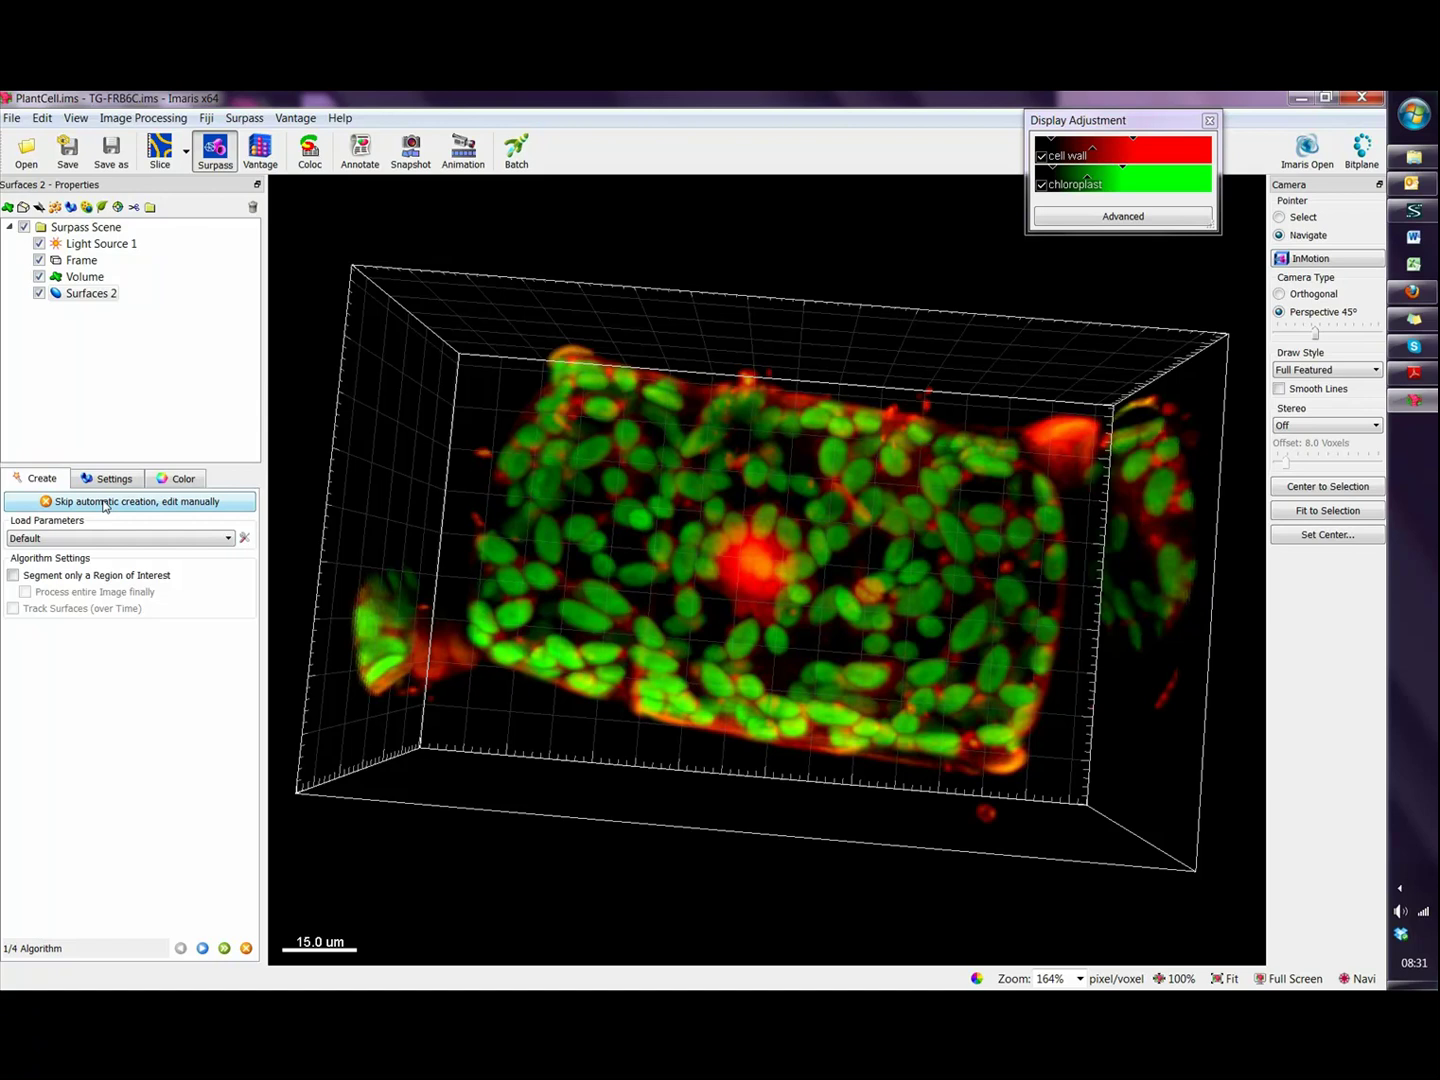
Choose manual surface editing, move the drawing slice to 20, and hide the Volume
left_click(104, 501)
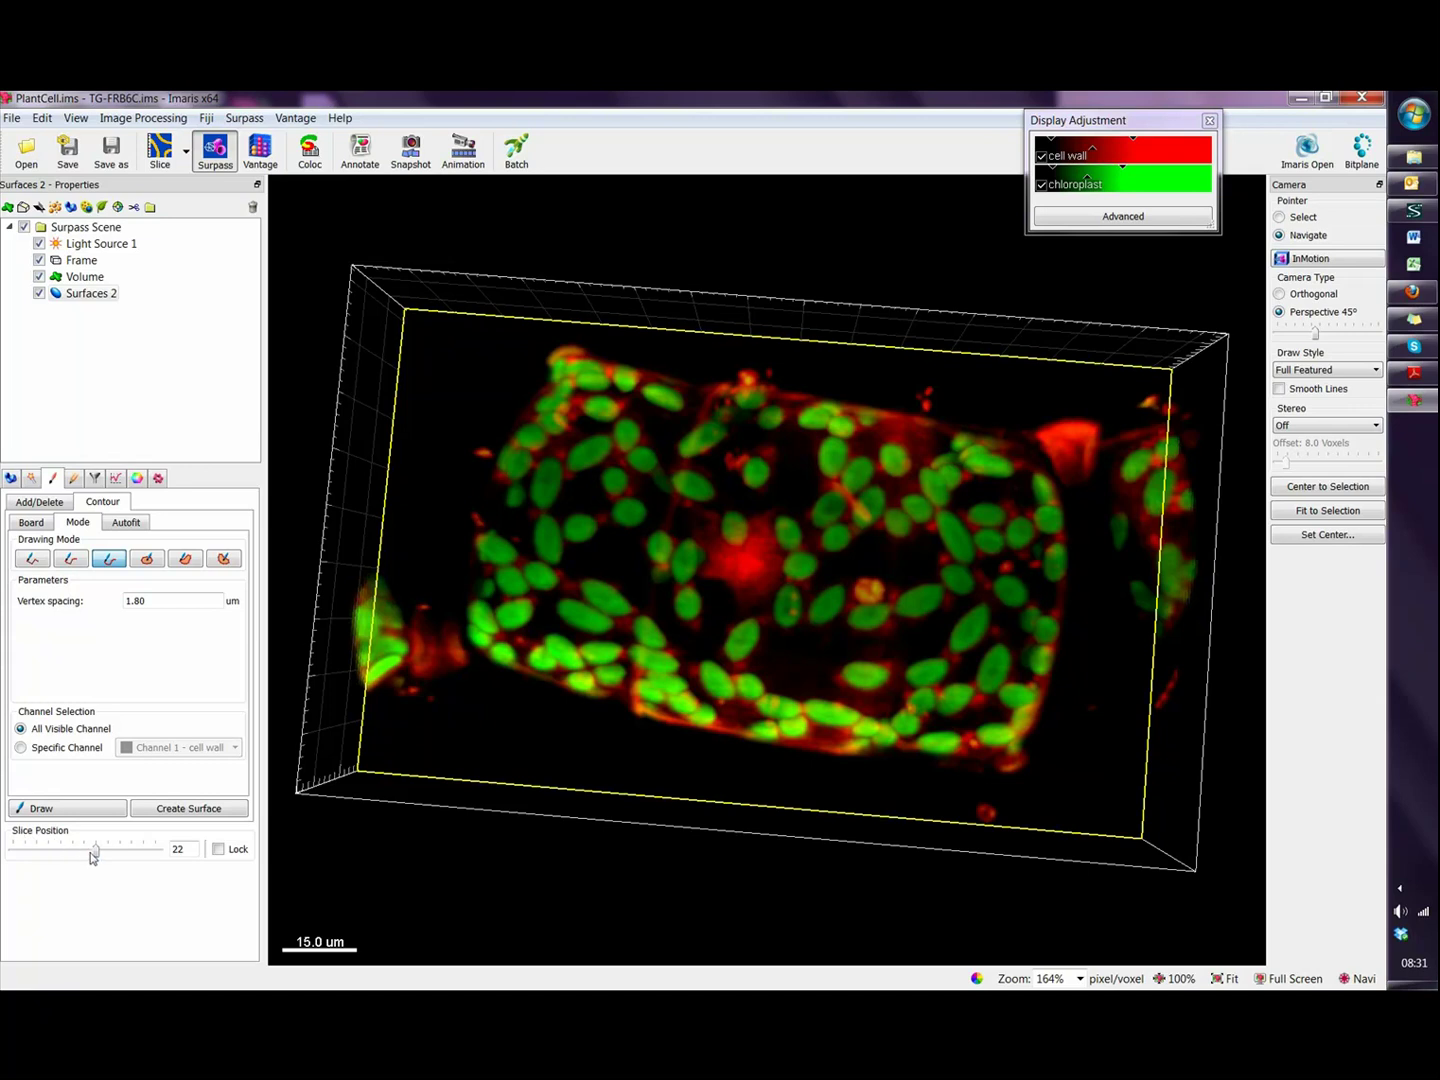
mouse_move(96, 851)
left_mouse_down()
mouse_move(66, 851)
mouse_move(92, 851)
left_mouse_up()
left_click_drag(633, 712, 792, 405)
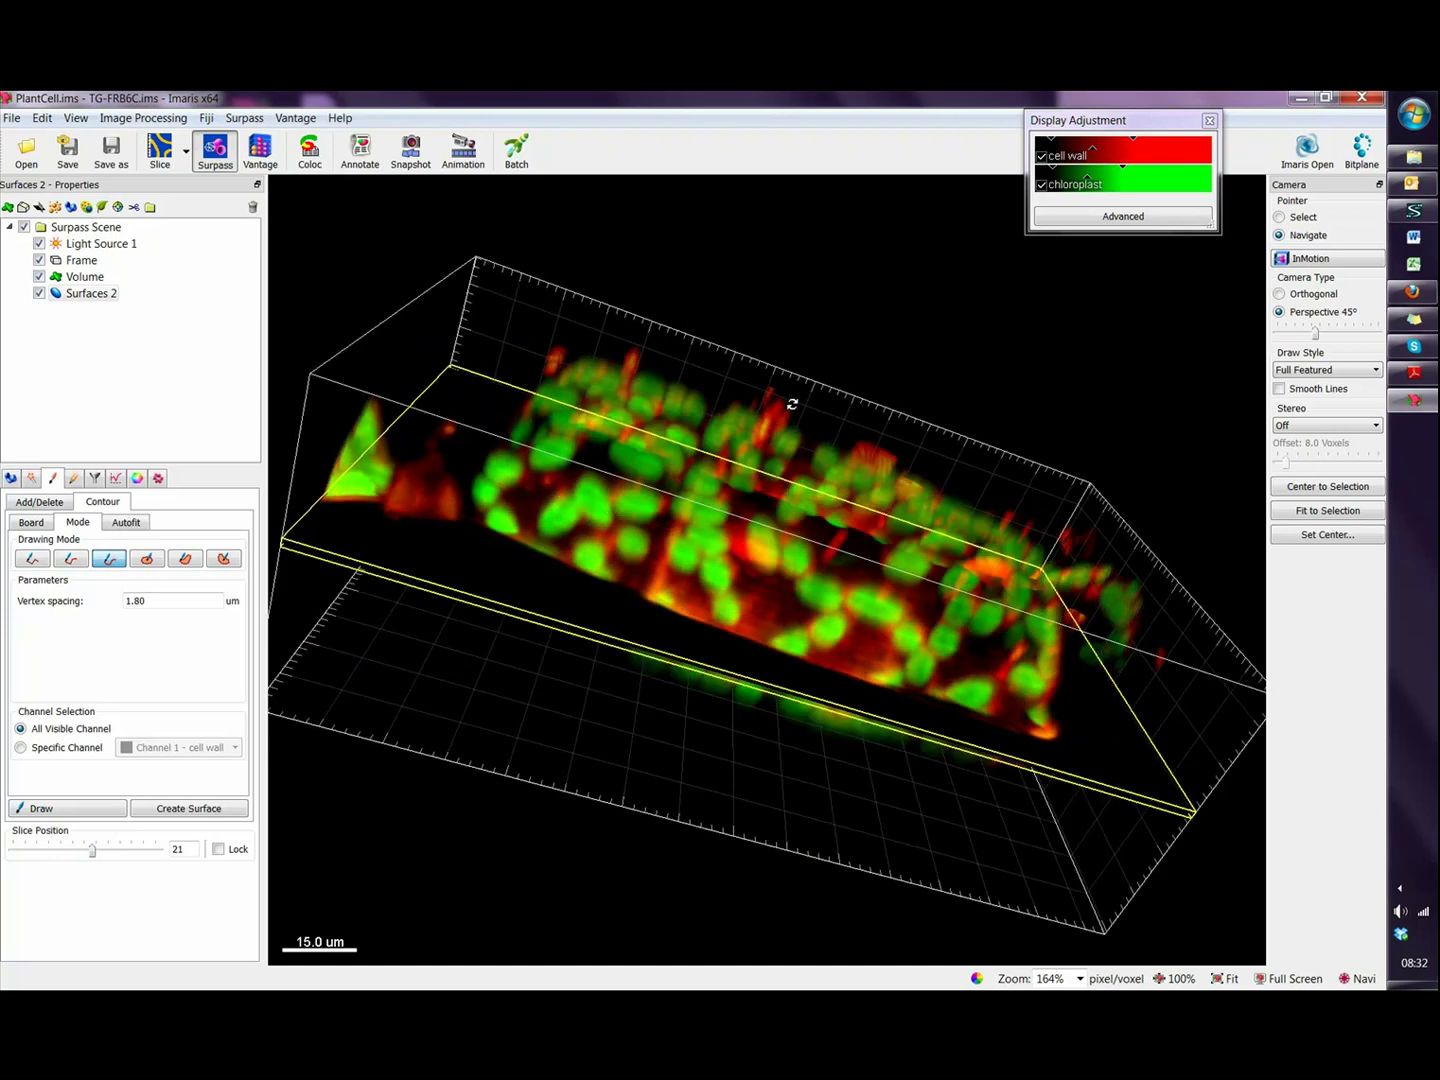
mouse_move(94, 855)
left_mouse_down()
mouse_move(118, 855)
mouse_move(91, 857)
left_mouse_up()
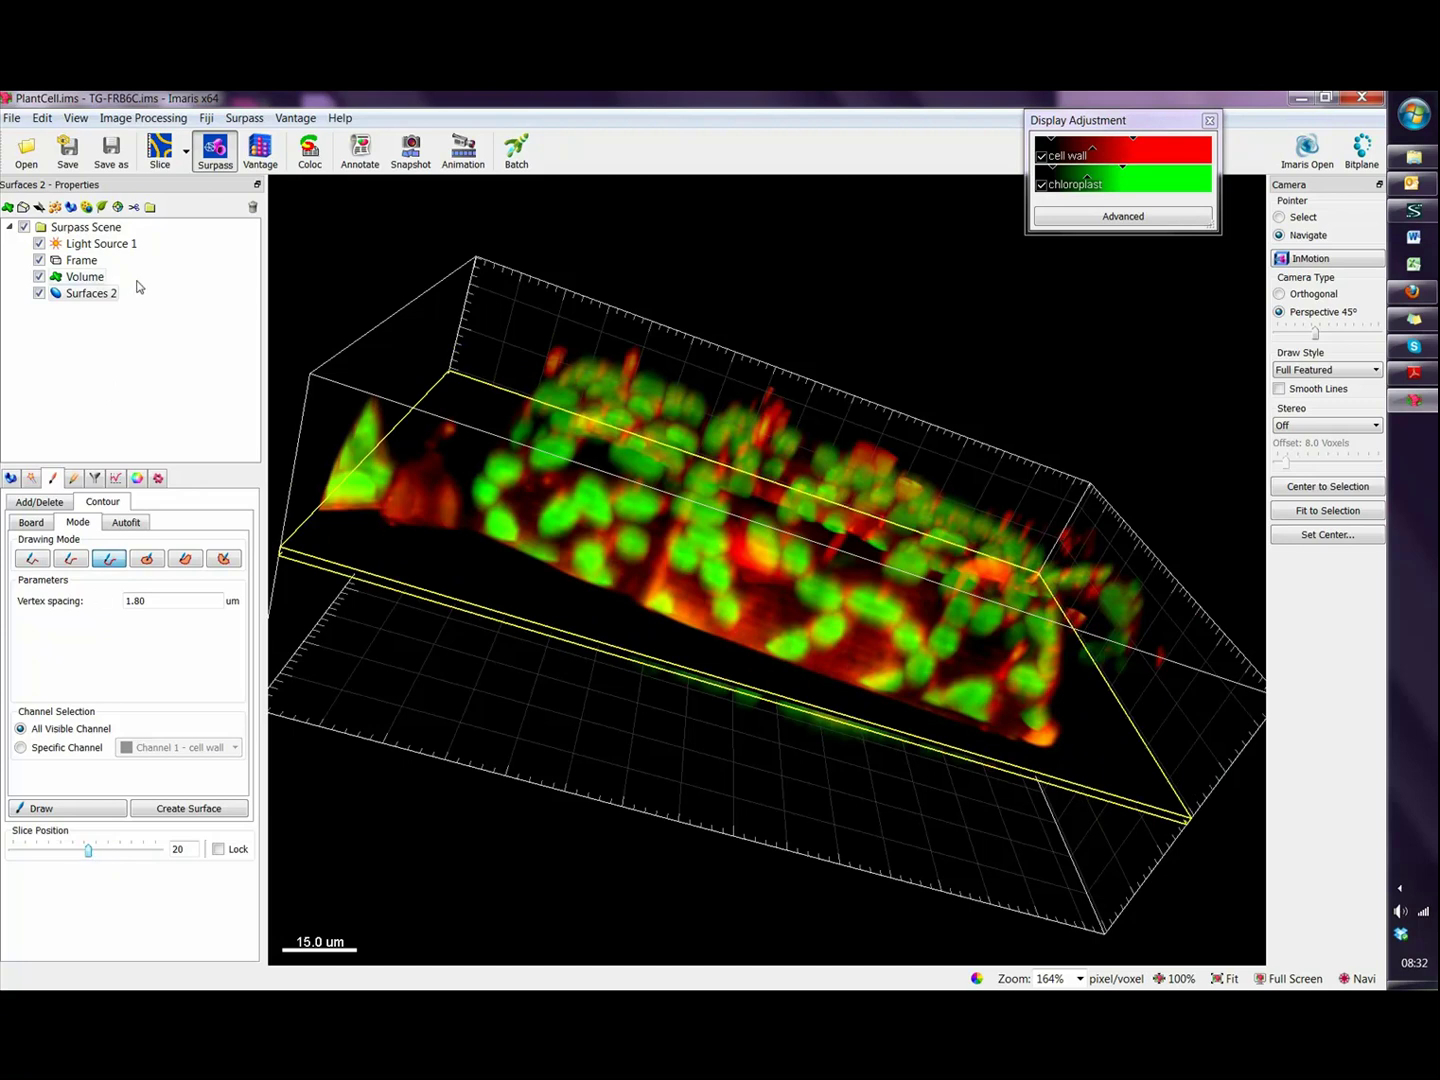
left_click(40, 277)
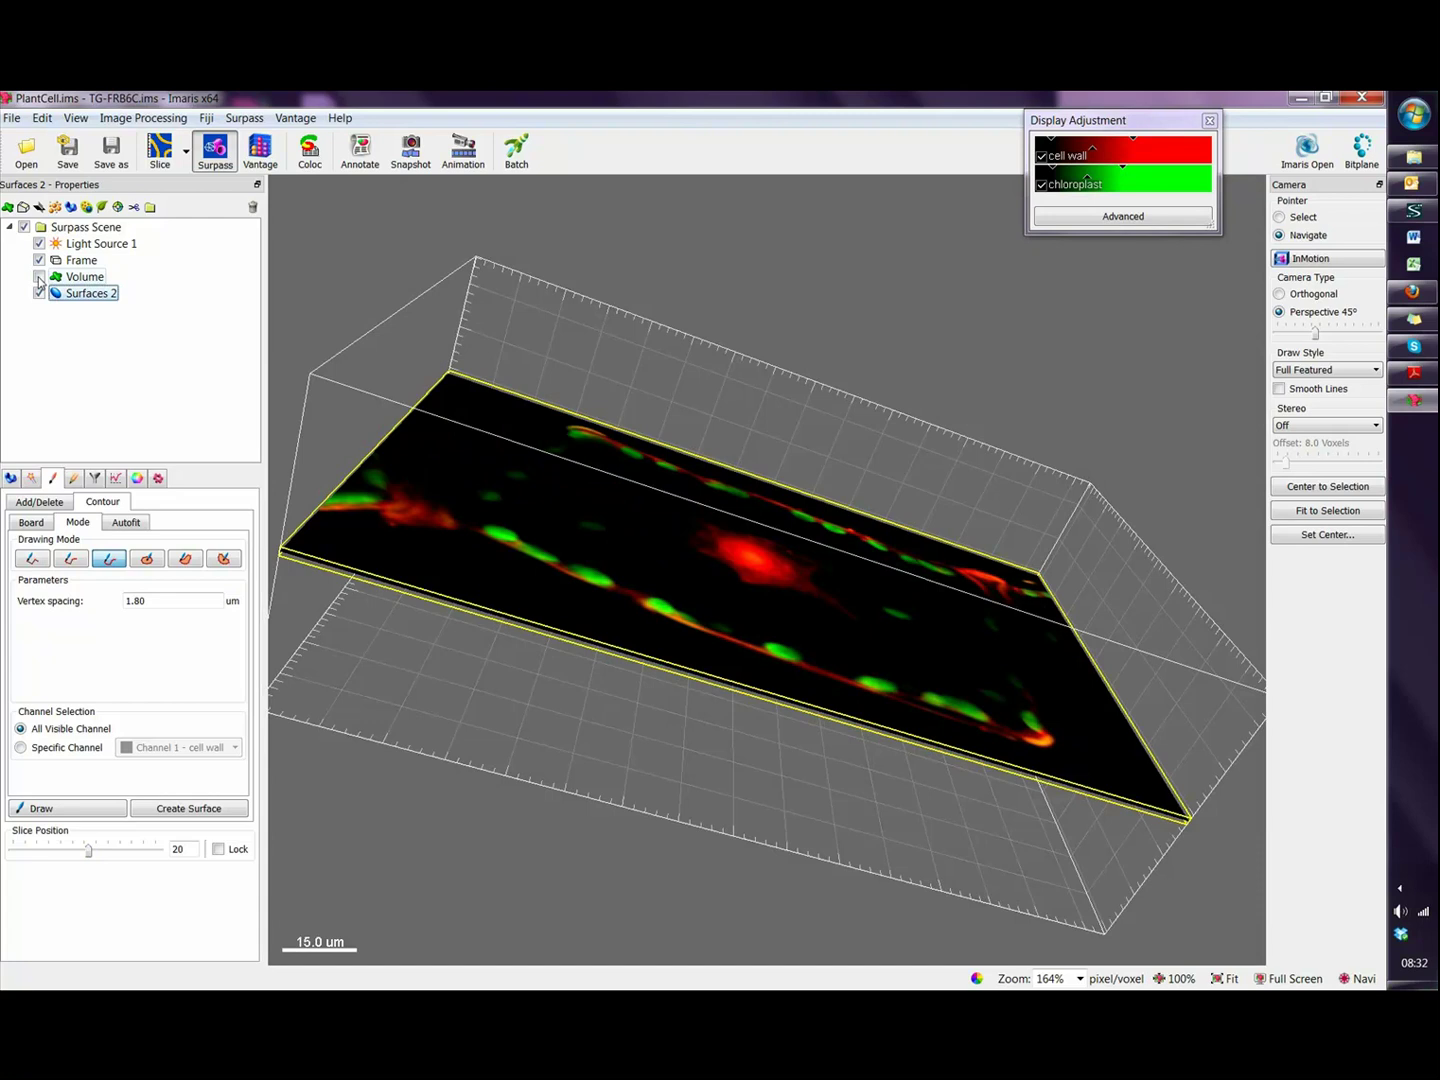
mouse_move(681, 560)
left_mouse_down()
mouse_move(685, 585)
mouse_move(620, 688)
mouse_move(620, 778)
mouse_move(718, 662)
mouse_move(741, 460)
mouse_move(702, 566)
left_mouse_up()
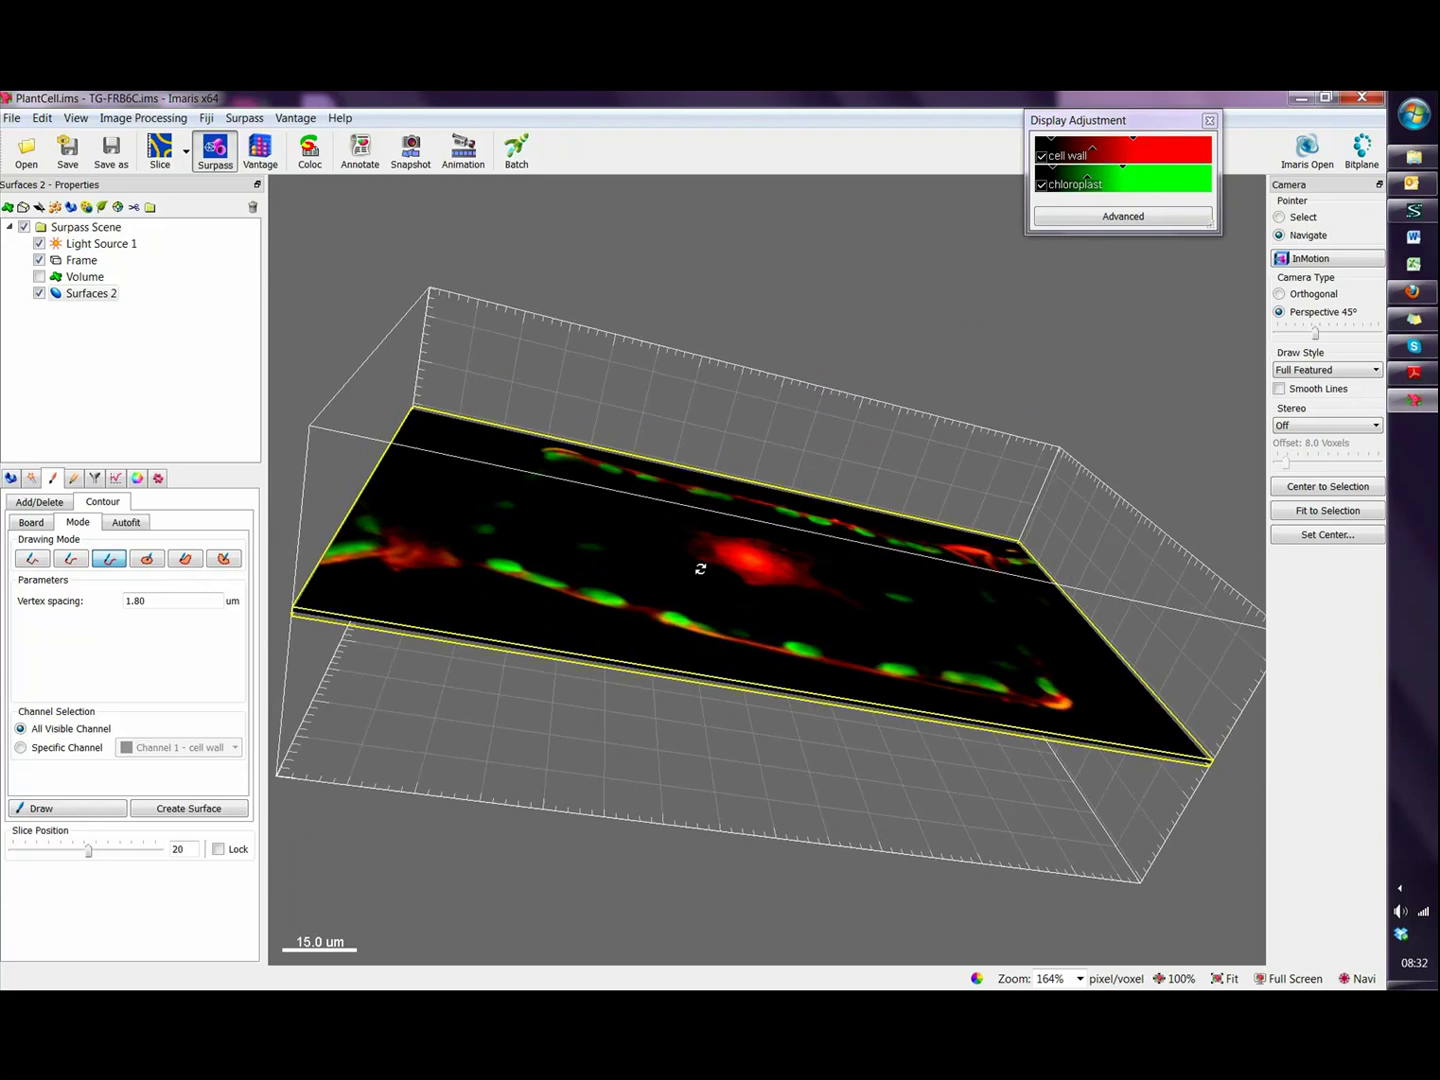
Try XZ and YZ slice orientations on the Board, then settle on XY
left_click(31, 523)
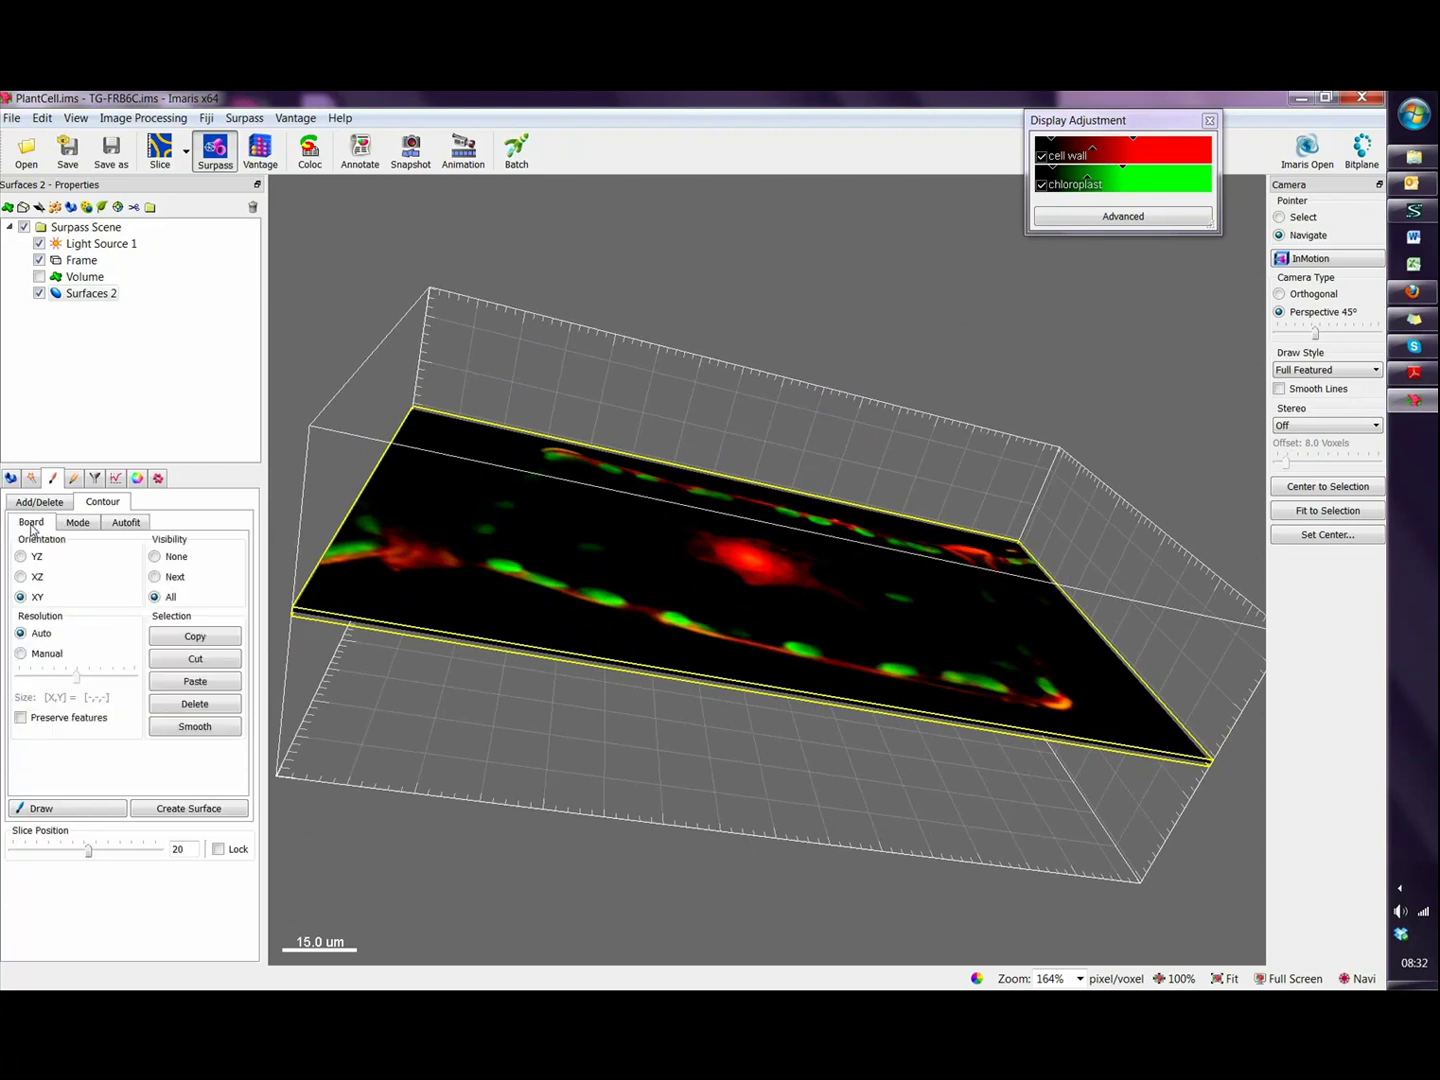
left_click(22, 578)
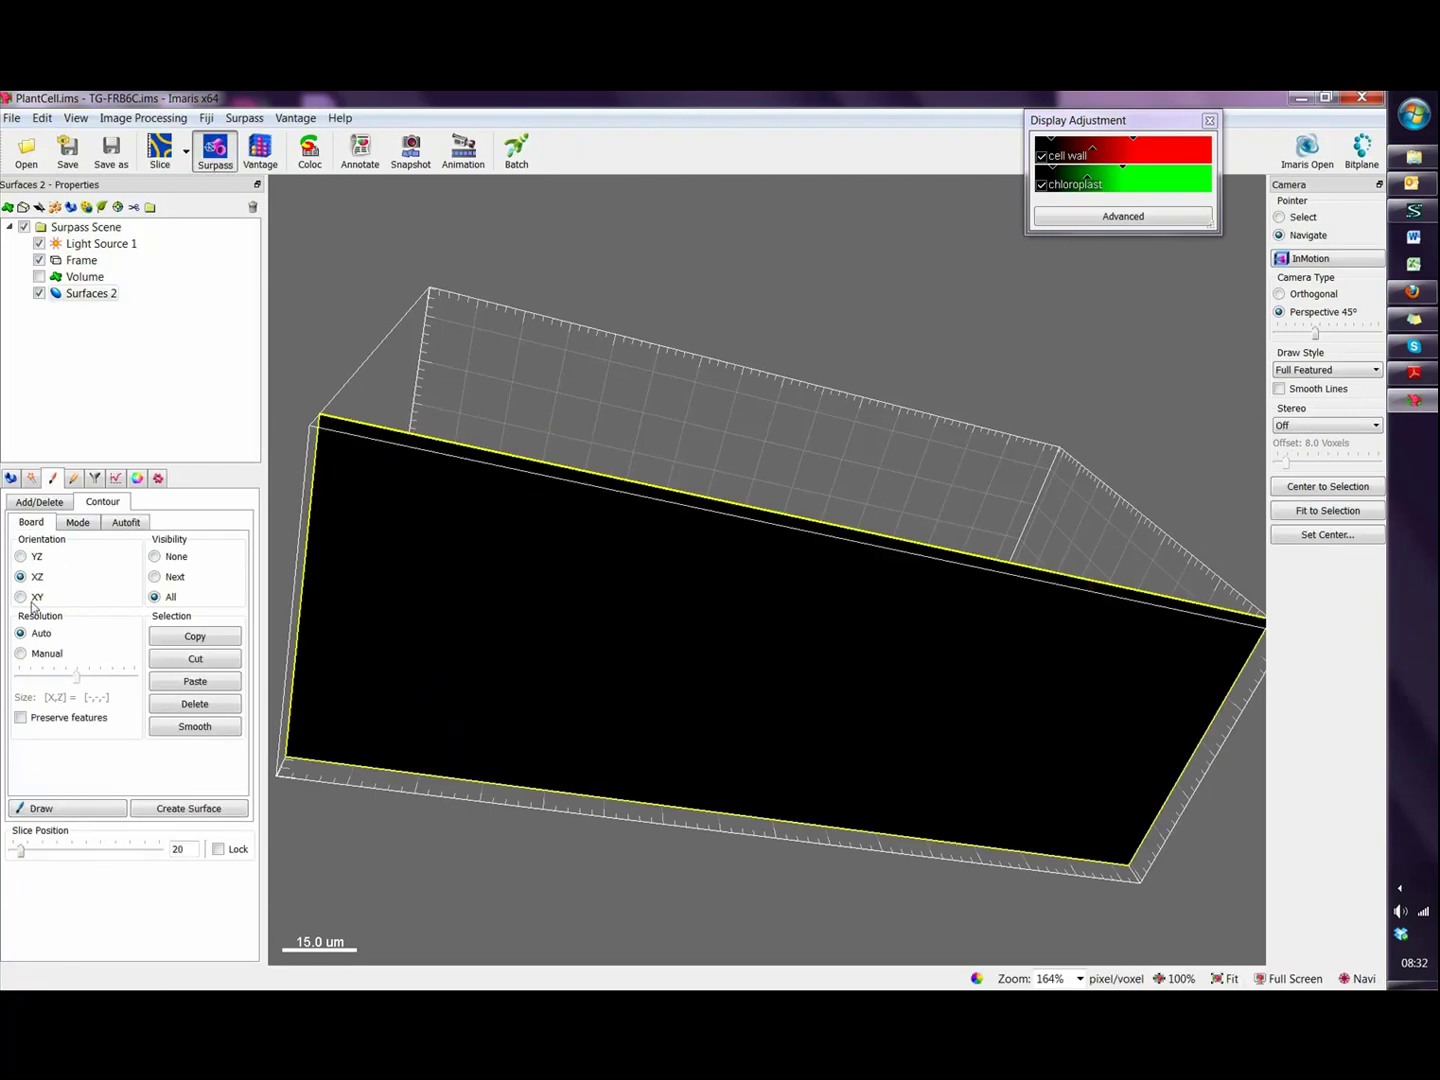
left_click(22, 557)
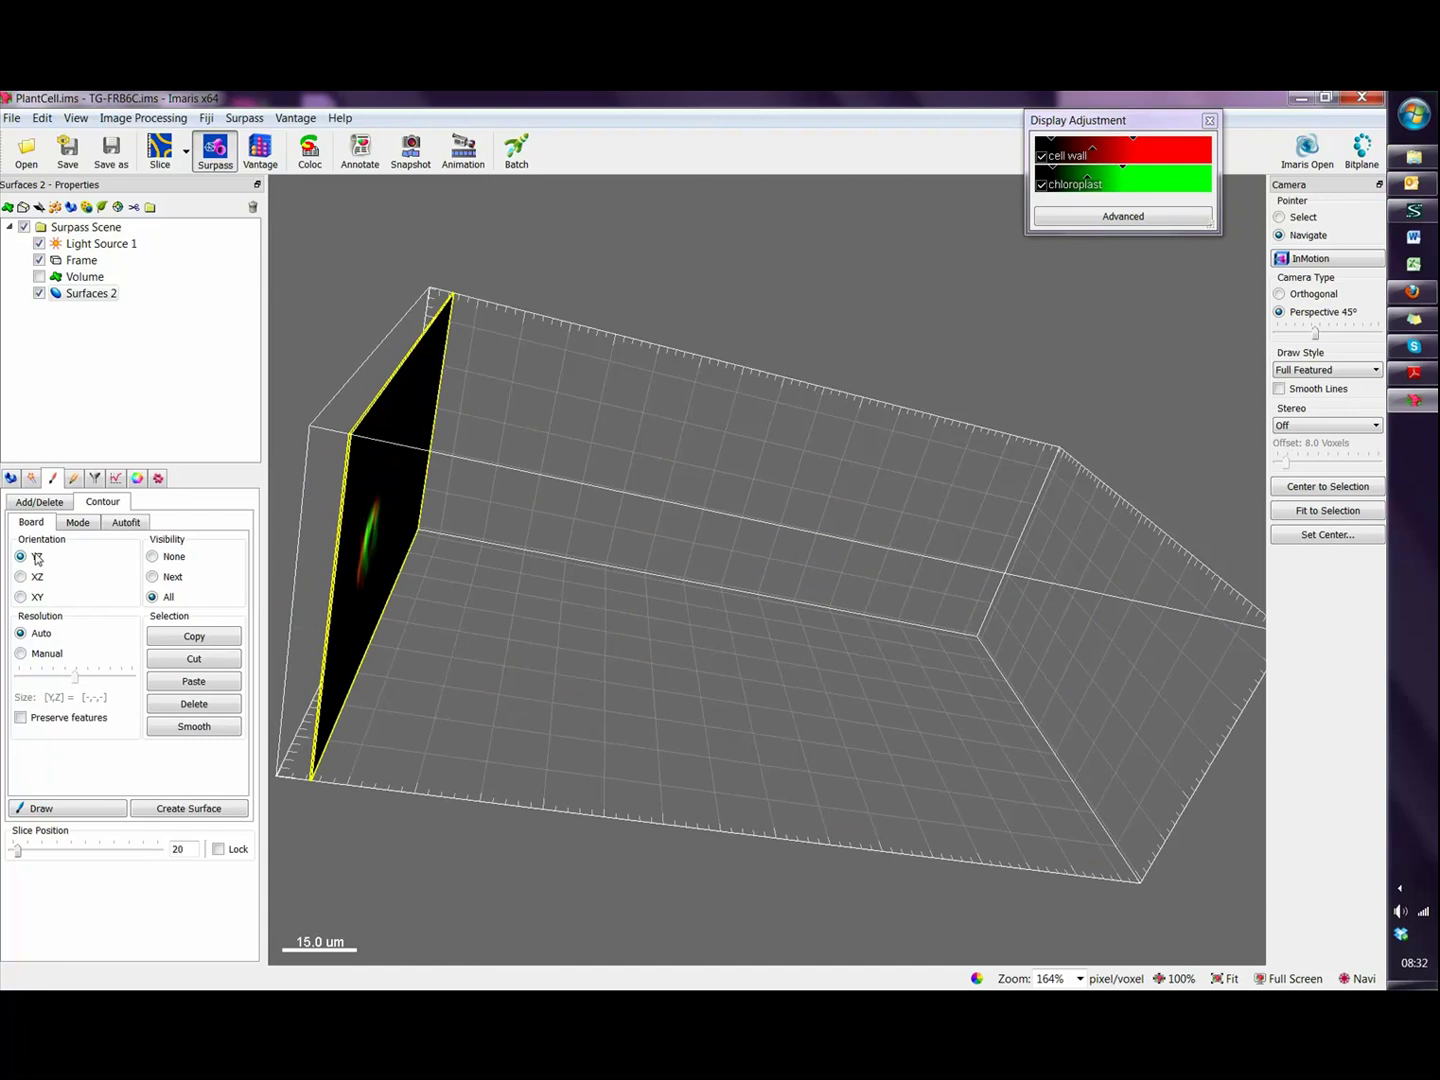
left_click(38, 598)
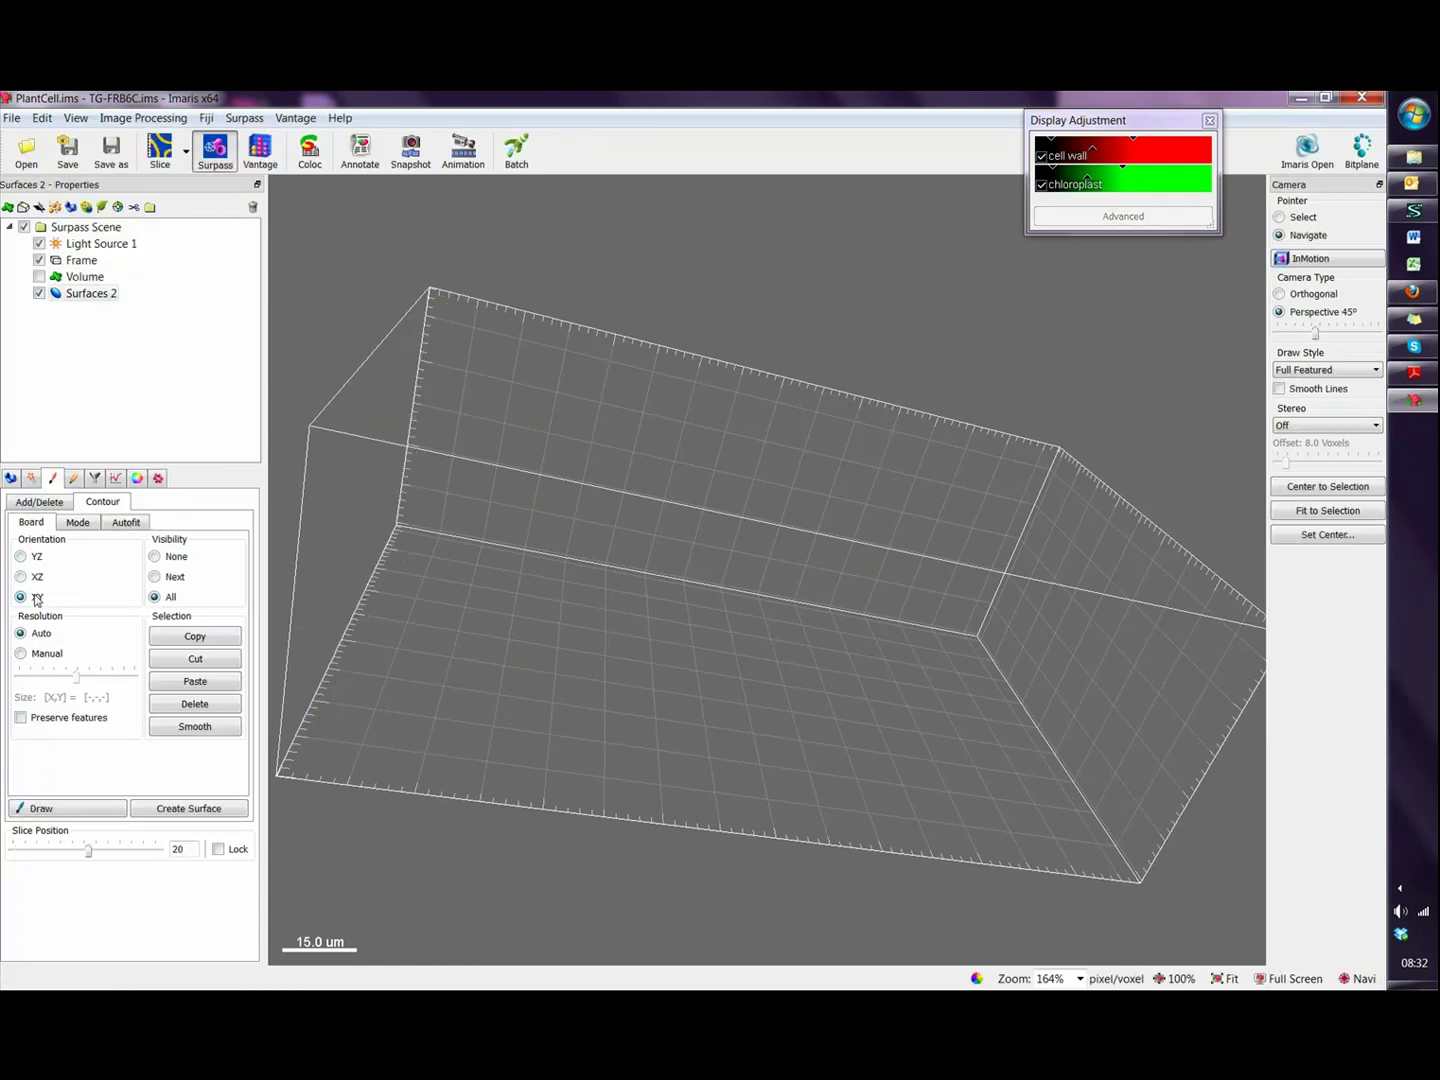
Switch to time-based vertex insertion at 200 ms and rotate to a top view
left_click(78, 524)
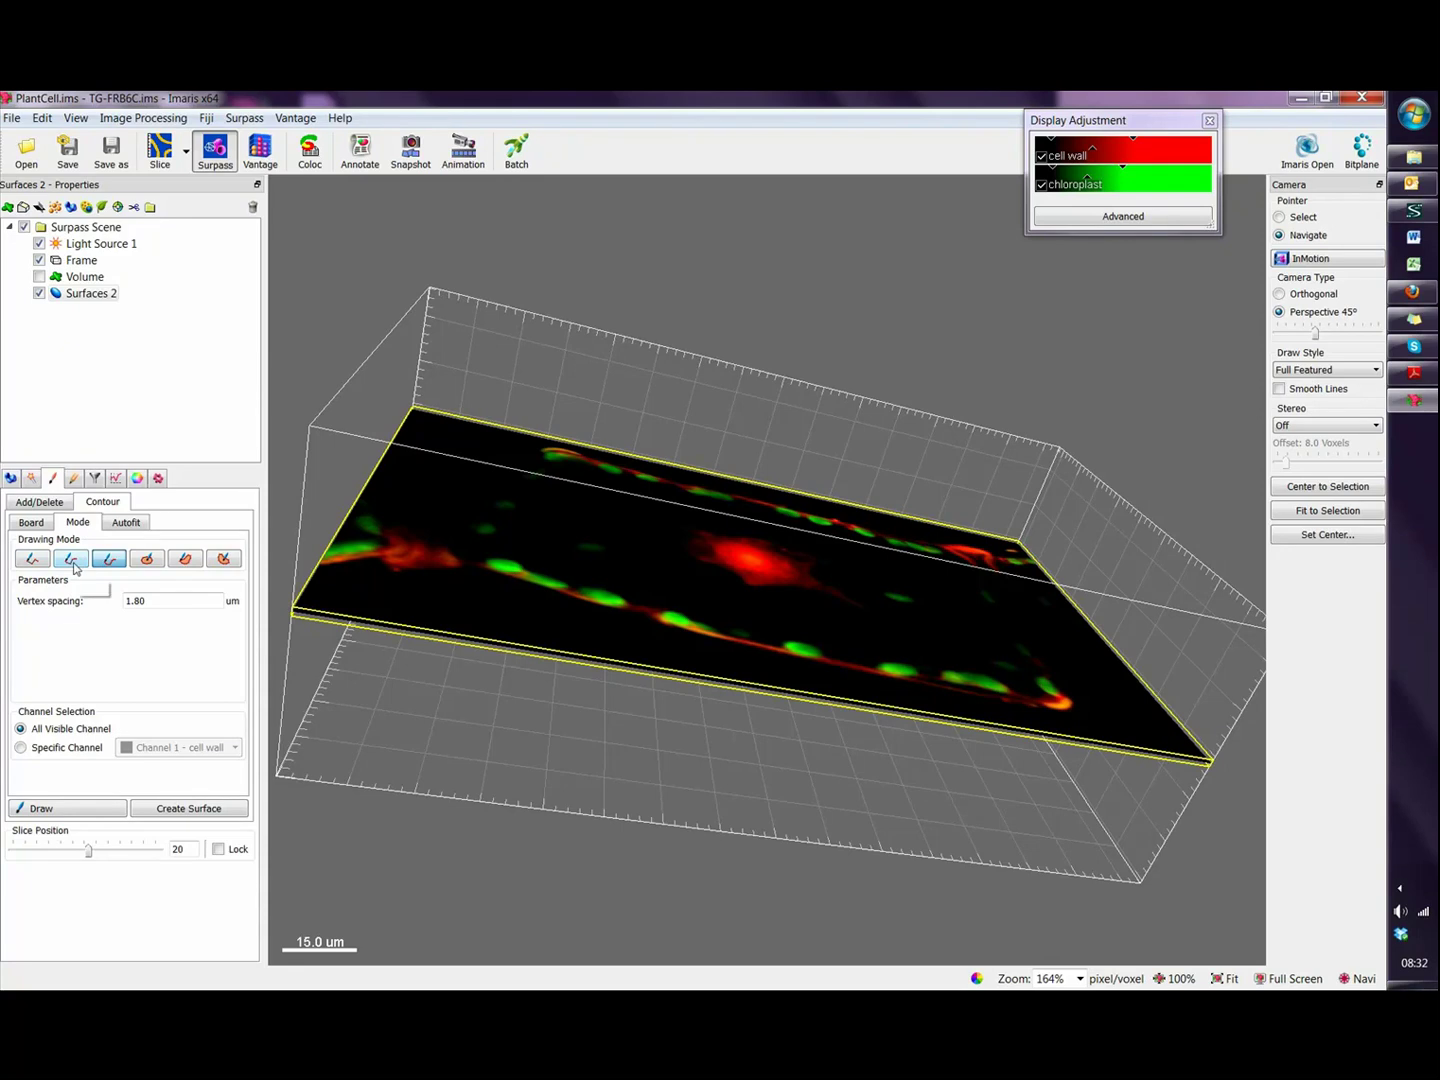
left_click(70, 559)
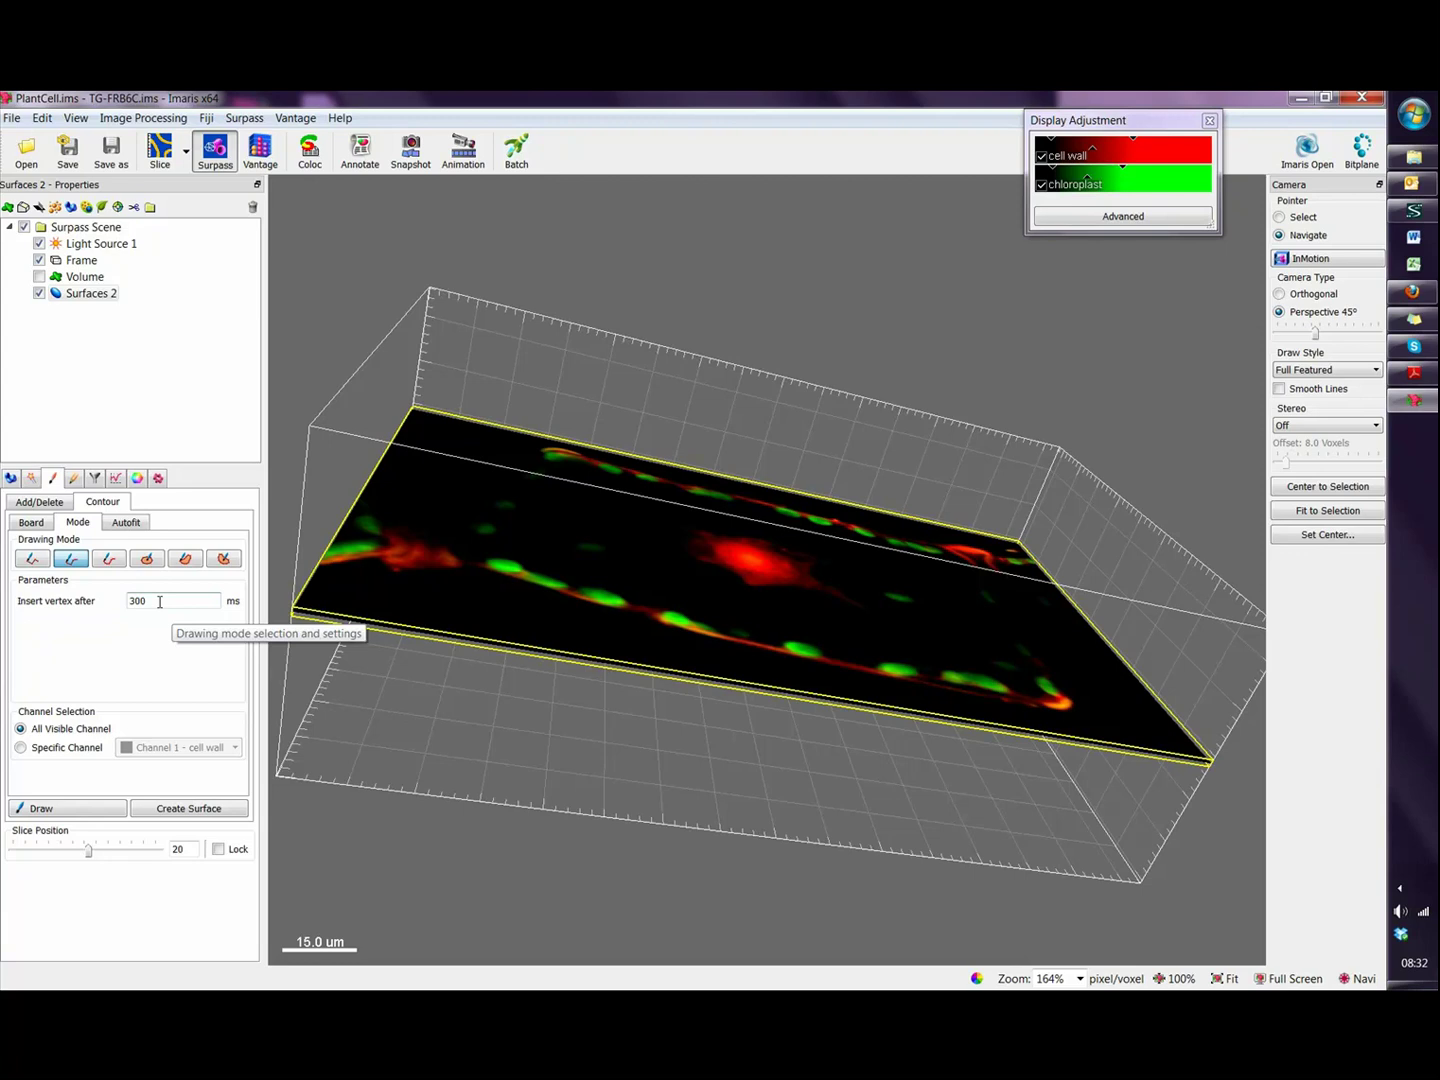
left_click_drag(158, 600, 110, 608)
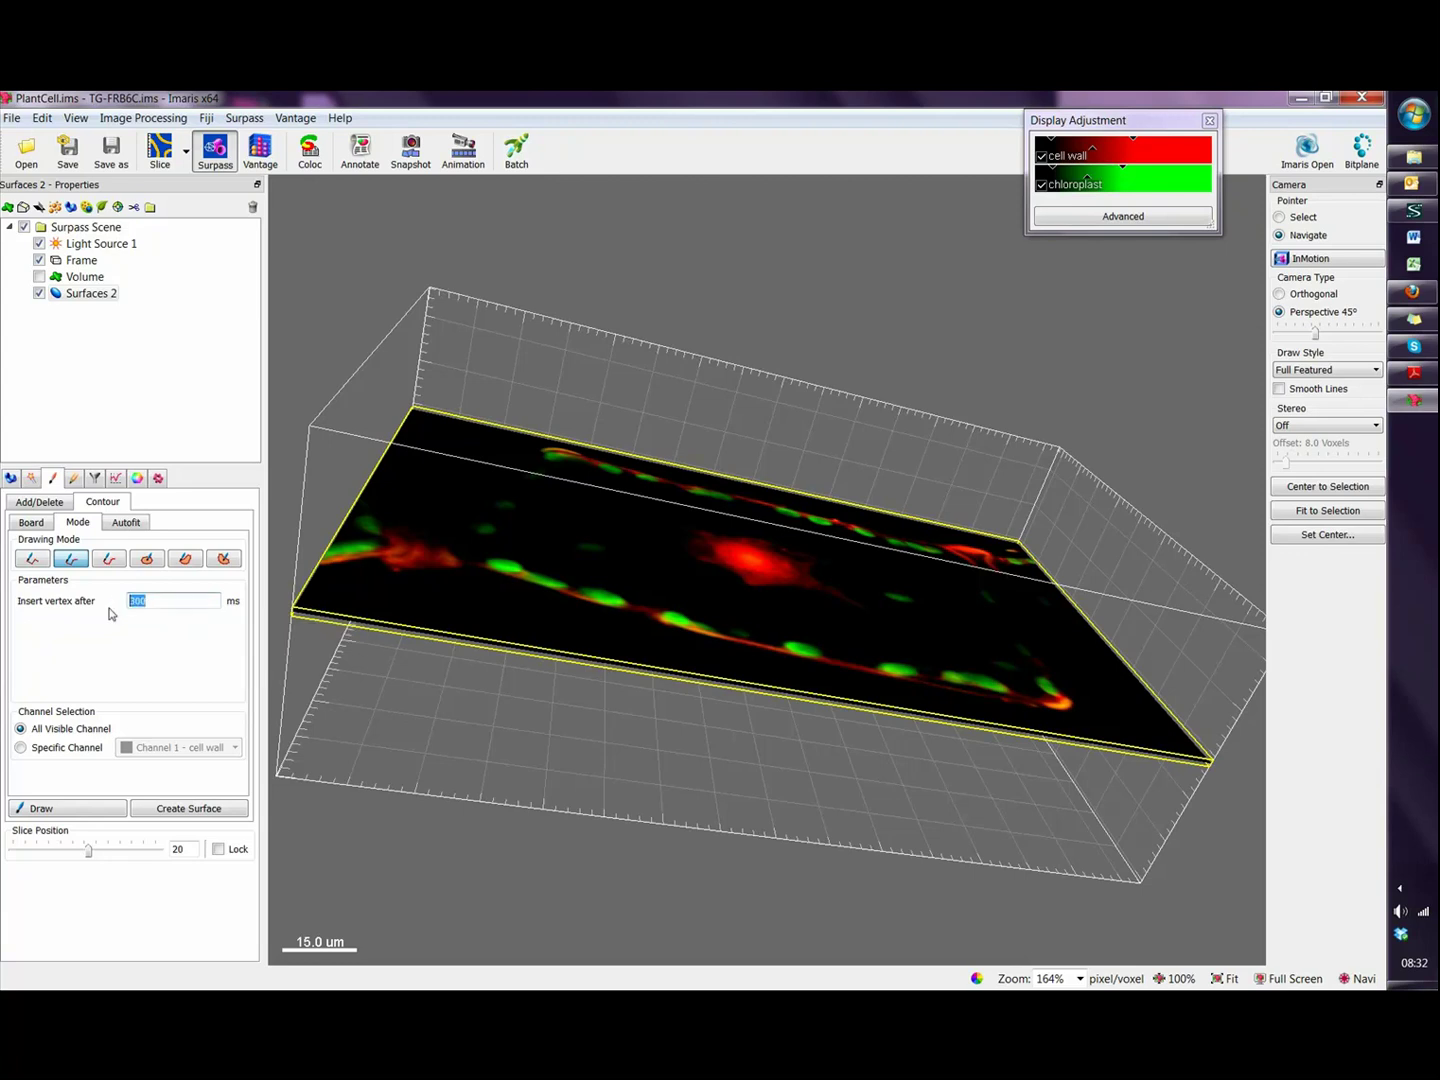
type("2")
left_click_drag(750, 514, 608, 750)
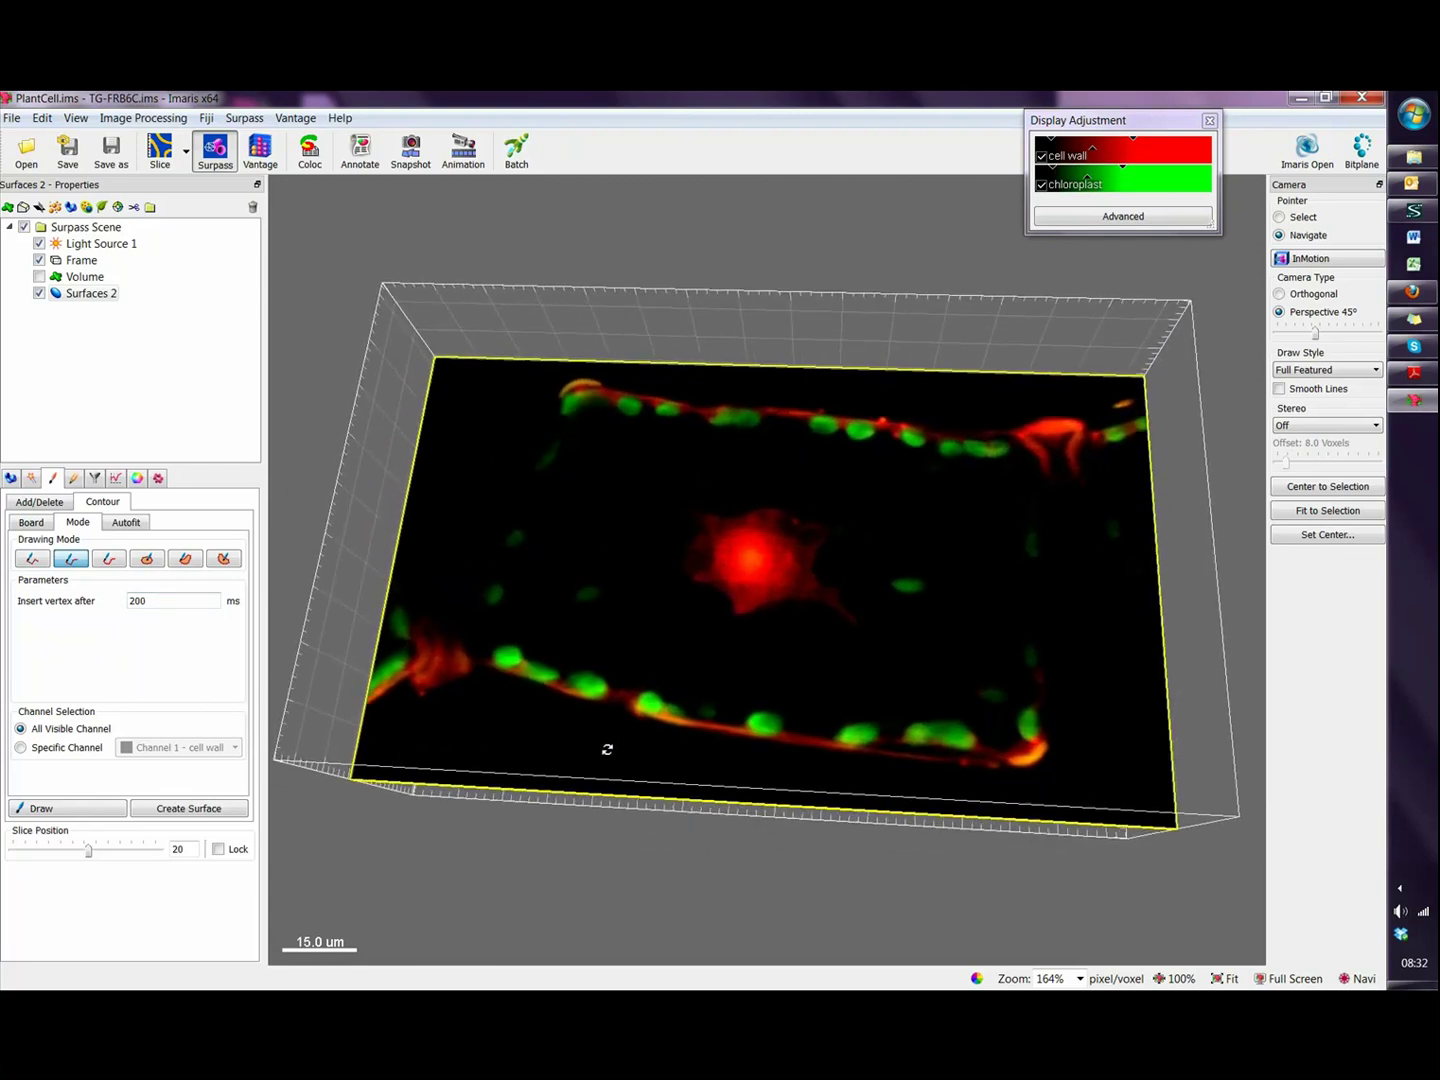
left_click_drag(711, 614, 705, 649)
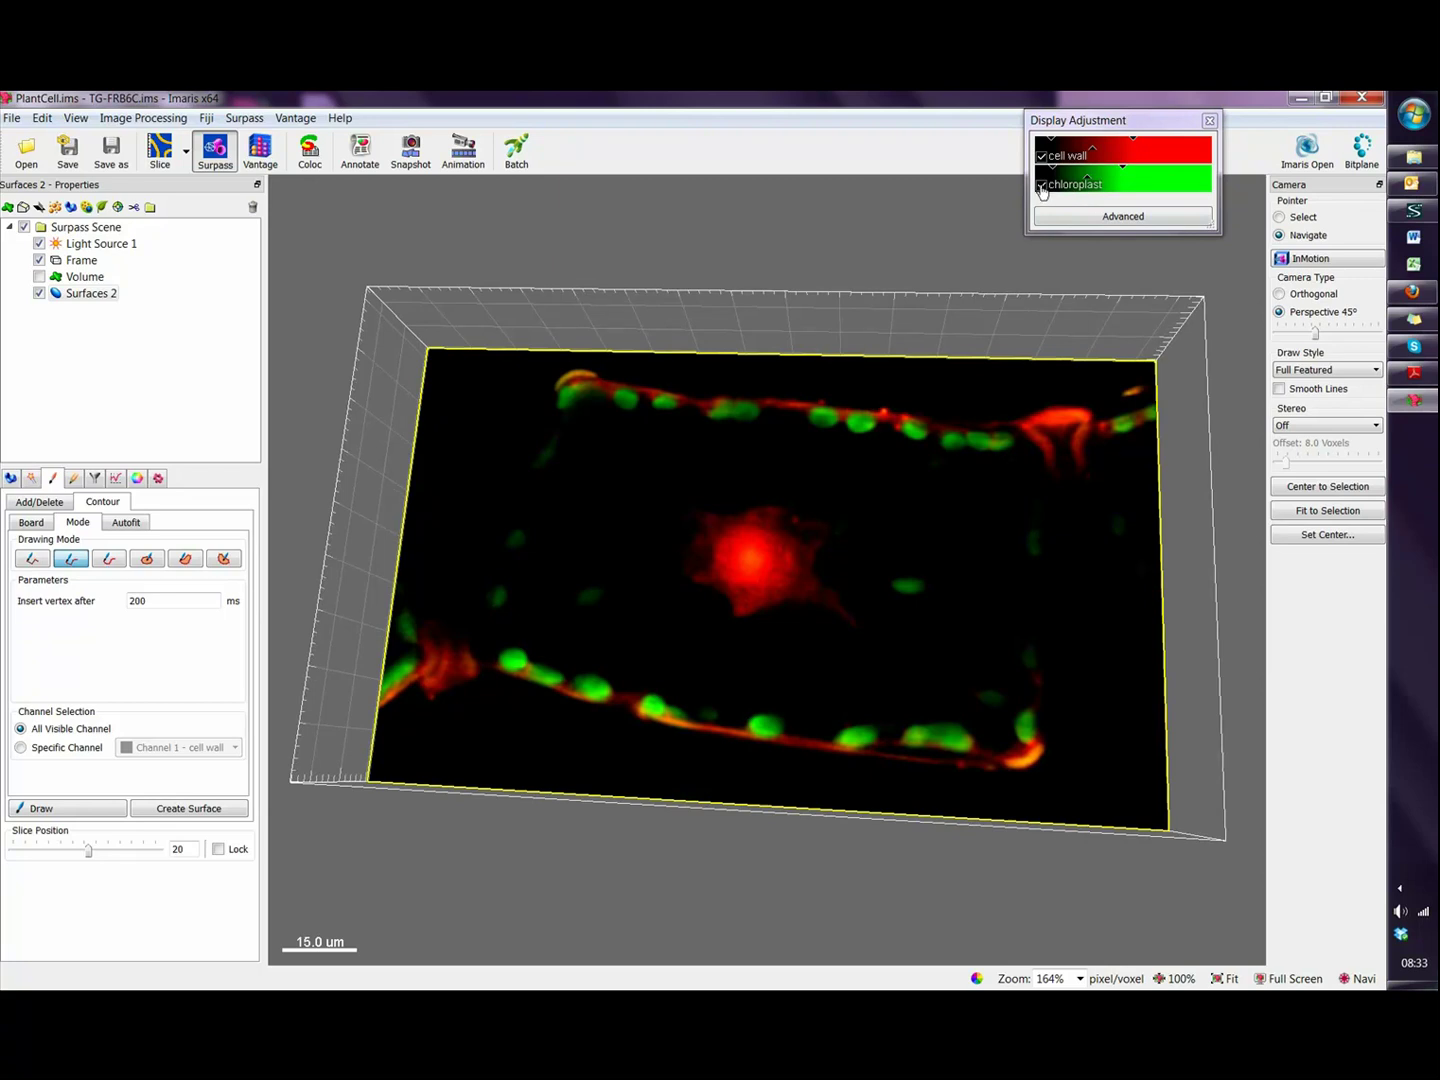
Uncheck the chloroplast channel and set the pointer to Select mode
left_click(1041, 185)
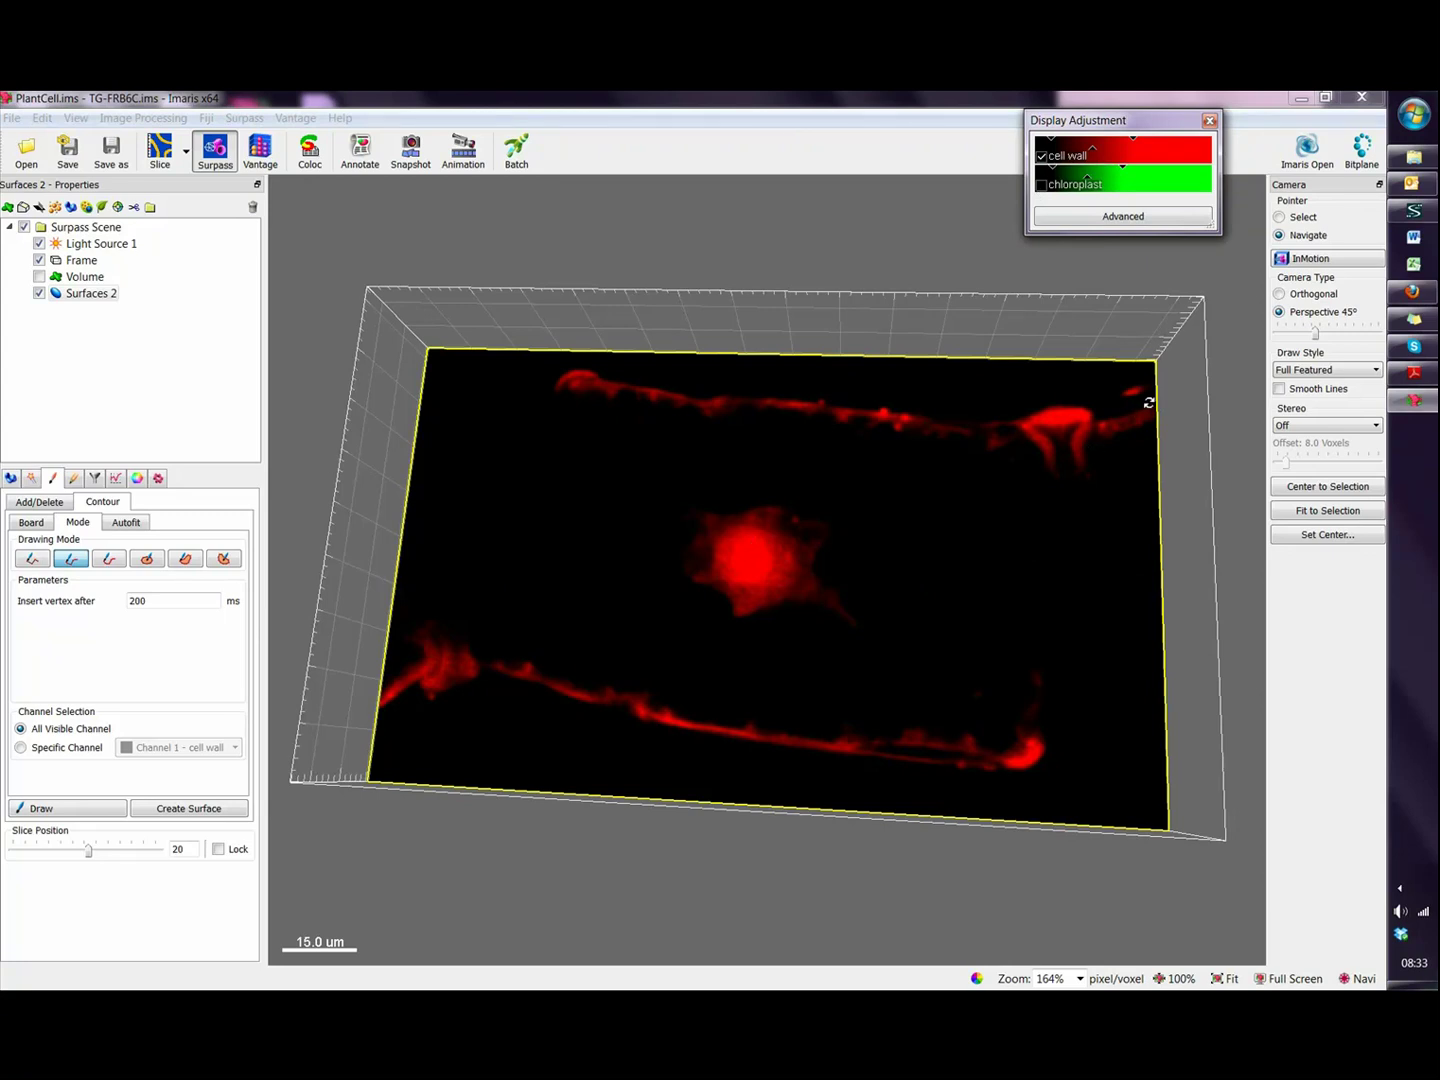
left_click(1280, 218)
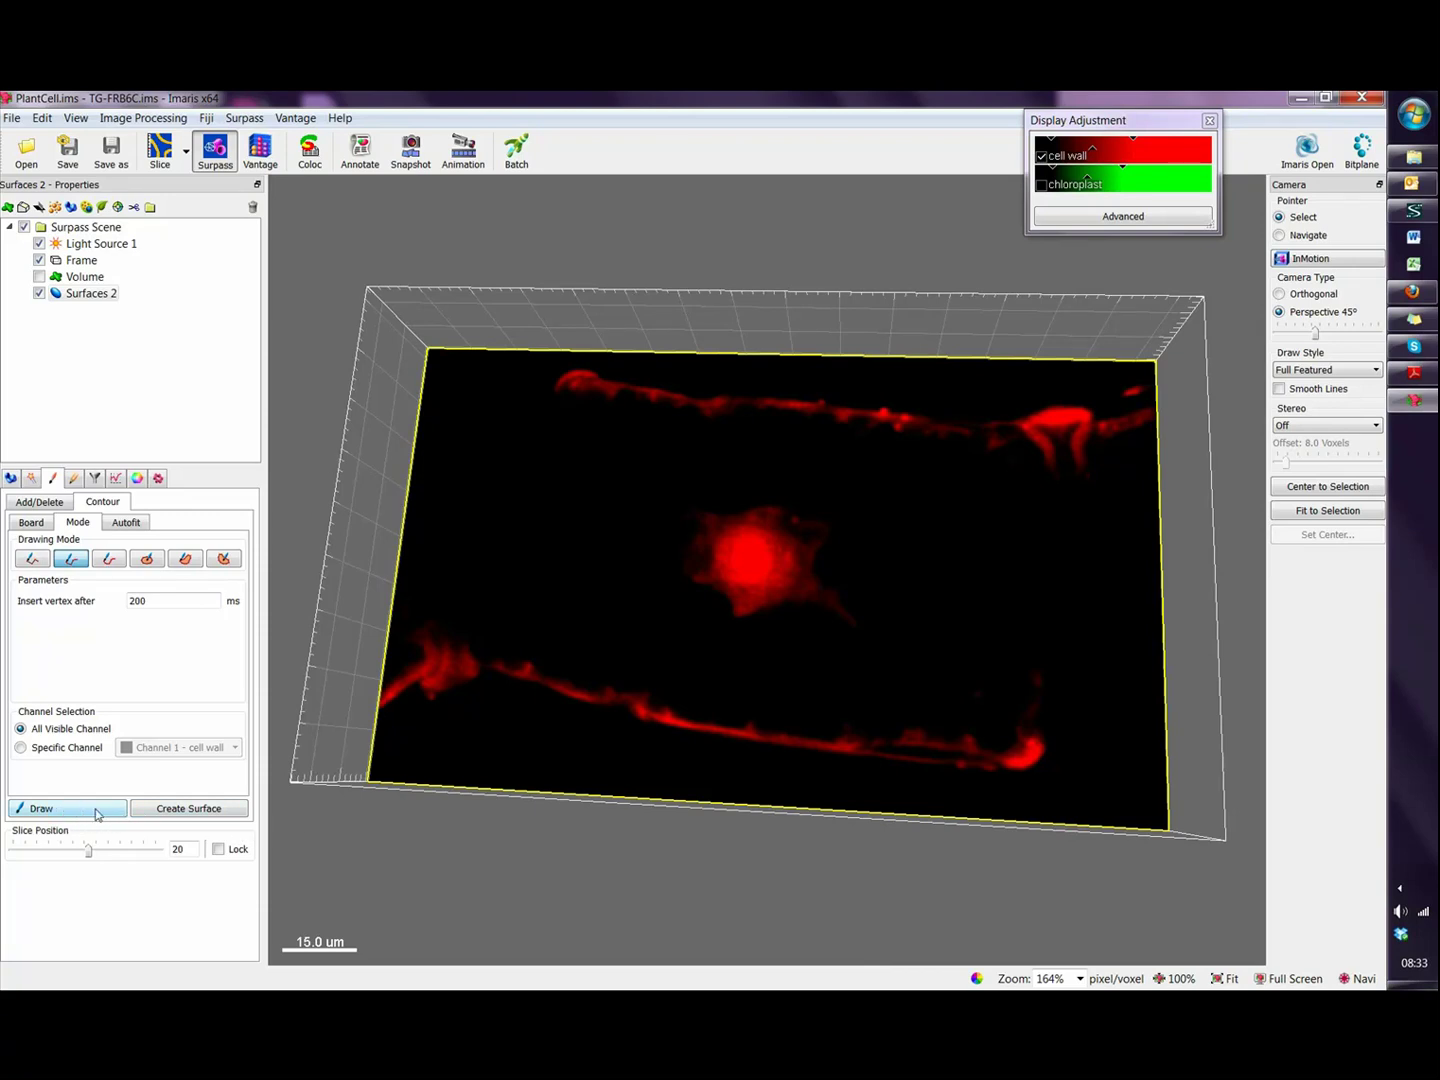
Enable Draw and trace a closed contour around the central red nucleus on slice 20
left_click(73, 810)
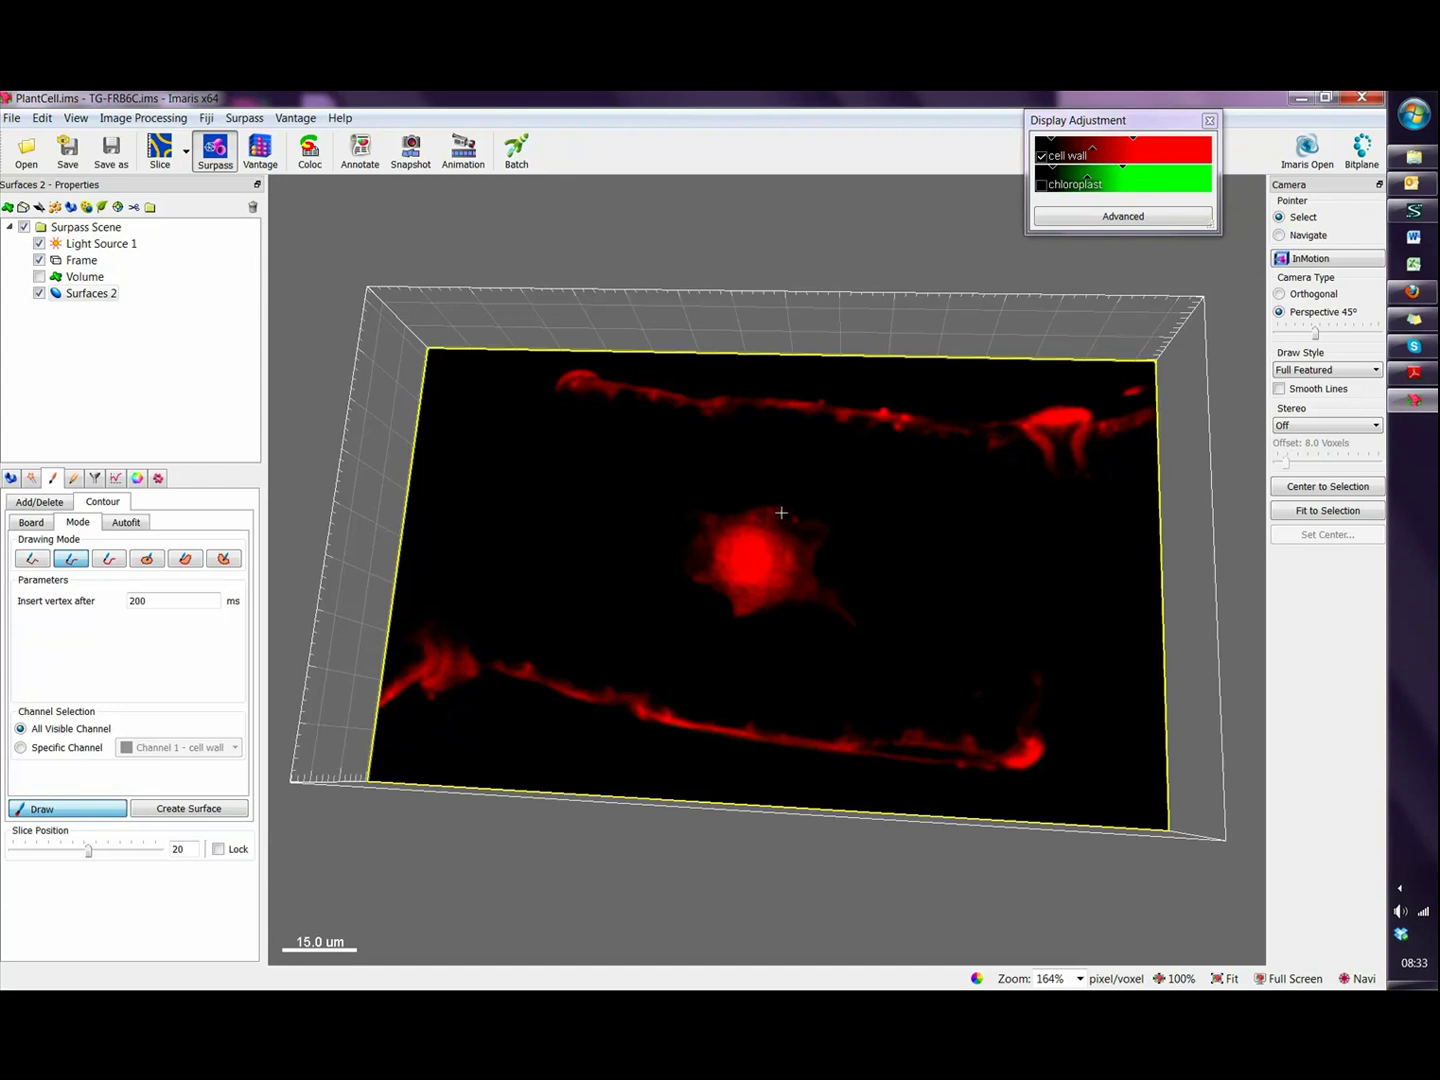
mouse_move(781, 507)
left_mouse_down()
mouse_move(681, 506)
mouse_move(711, 552)
mouse_move(693, 587)
mouse_move(723, 591)
mouse_move(735, 616)
mouse_move(810, 592)
mouse_move(827, 536)
mouse_move(781, 513)
left_mouse_up()
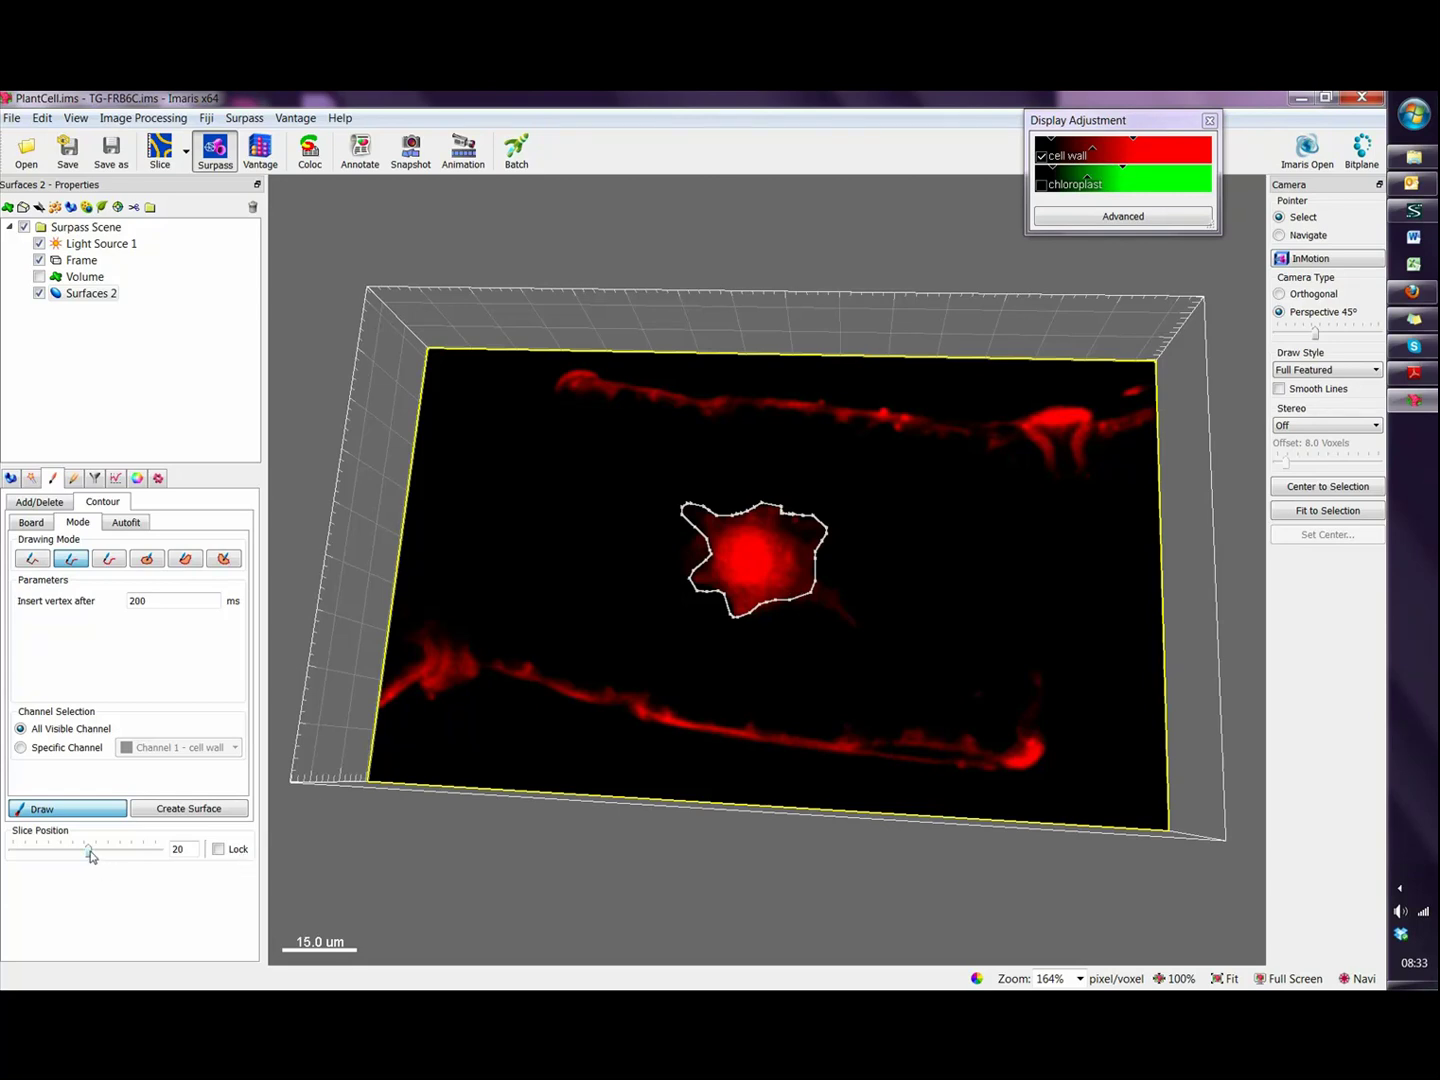
Move to slice 23 and place an isoline contour around the central red blob
left_click_drag(89, 853, 104, 850)
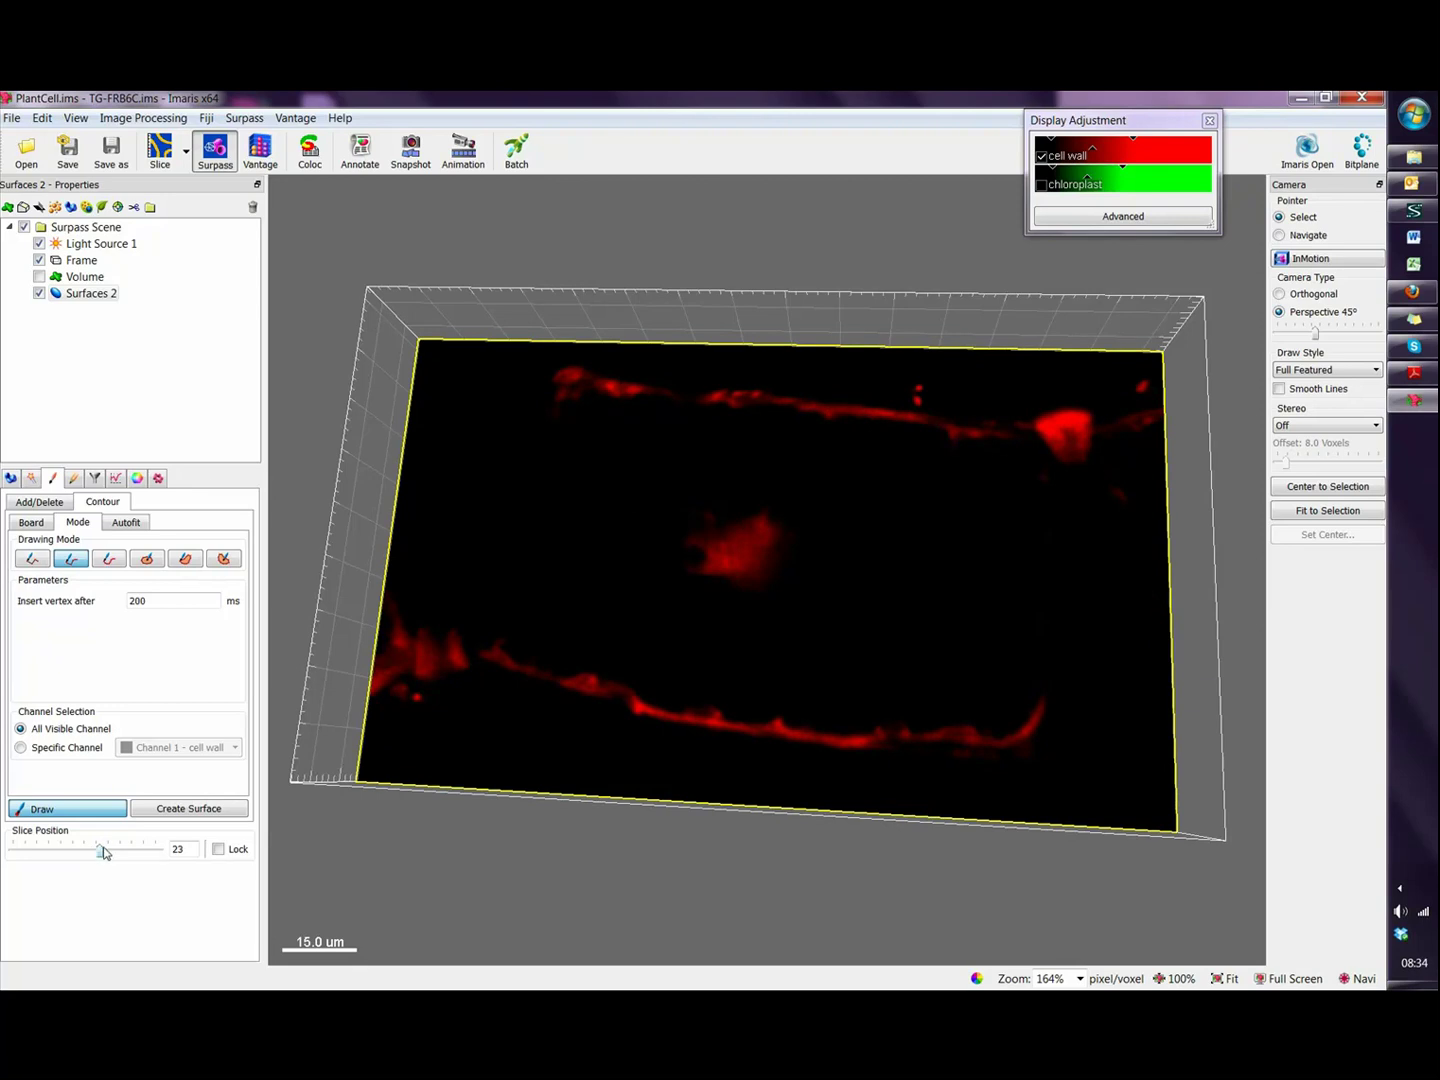
left_click(186, 560)
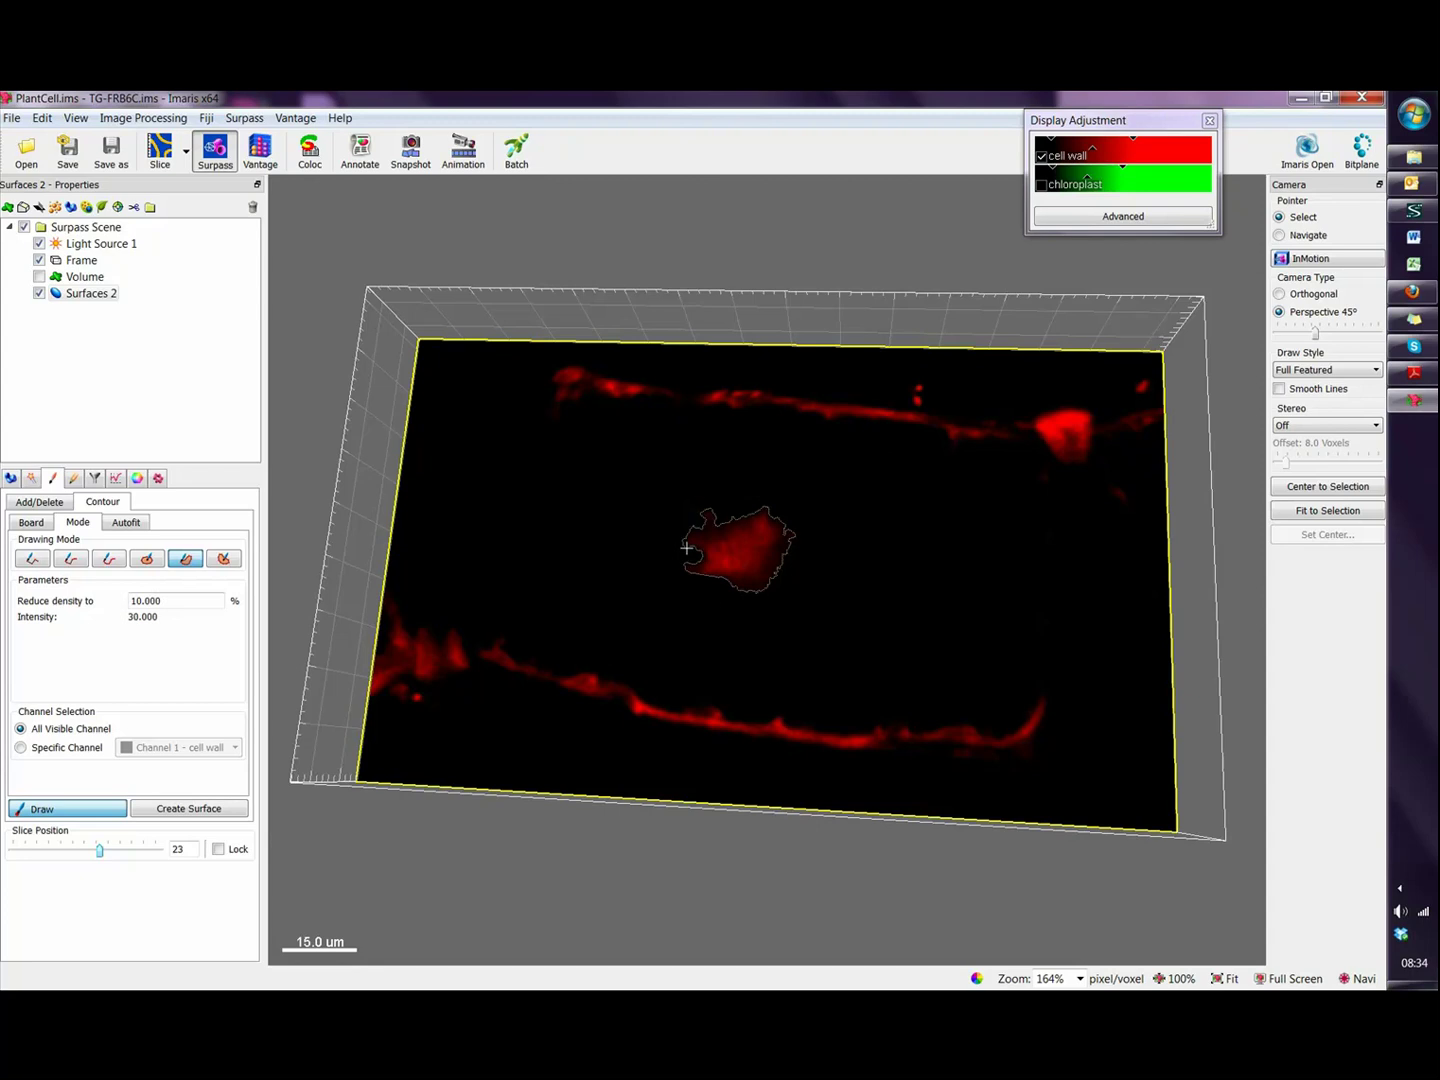
left_click(686, 547)
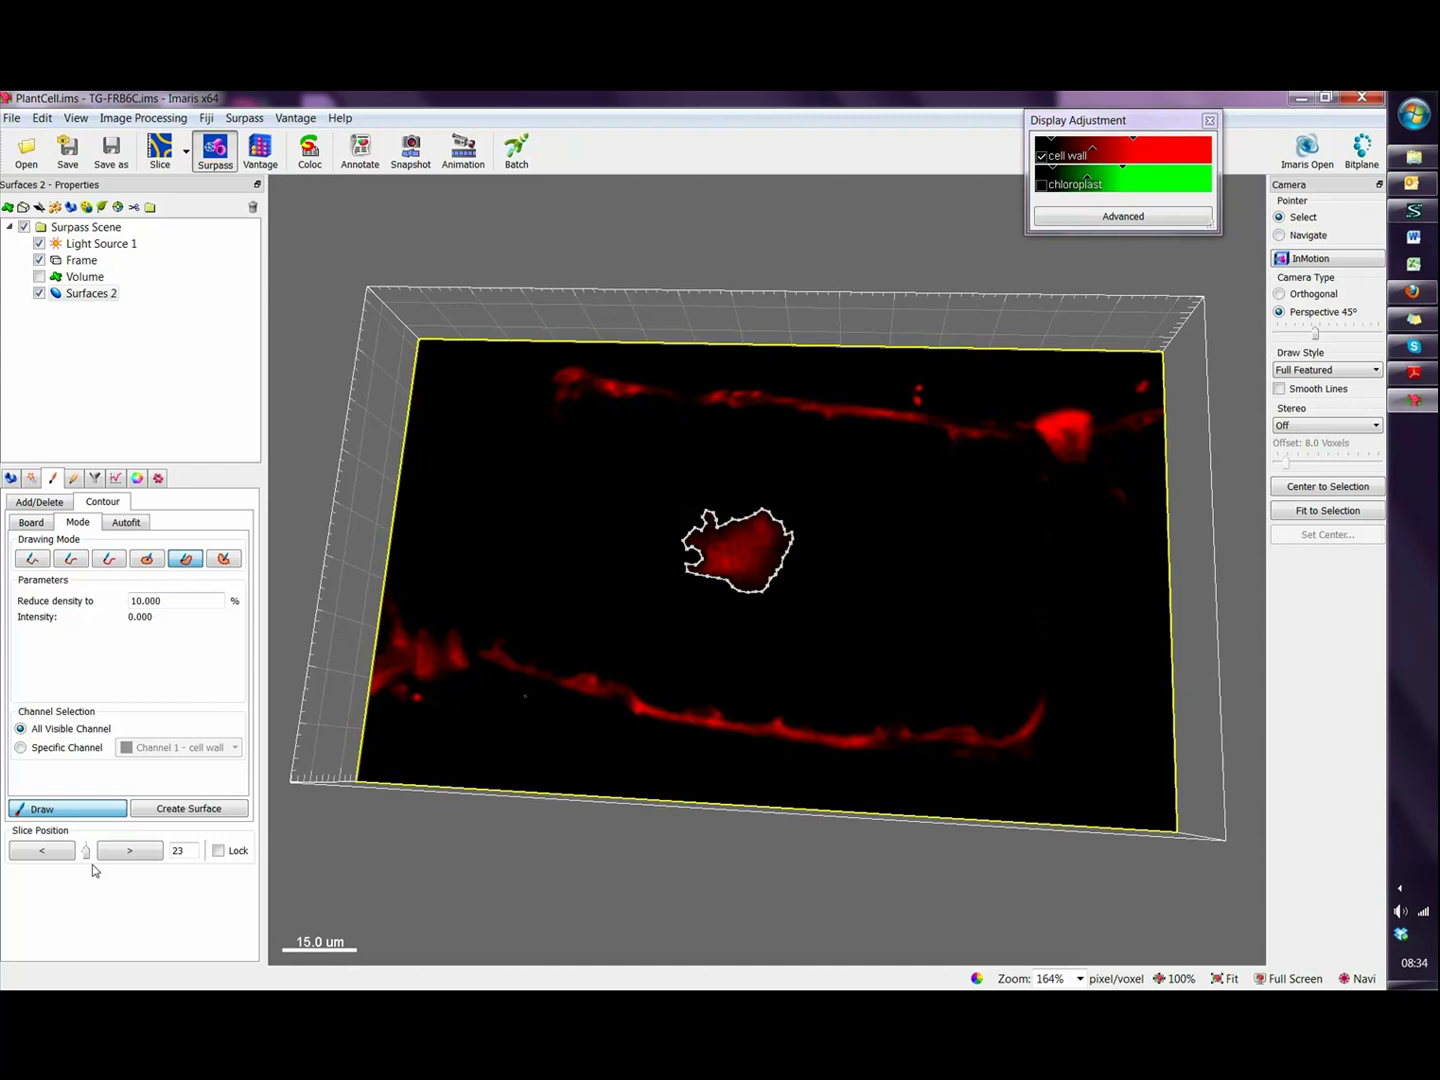
Step the drawing slice down to position 10 and tilt the view obliquely
left_click_drag(86, 858, 84, 859)
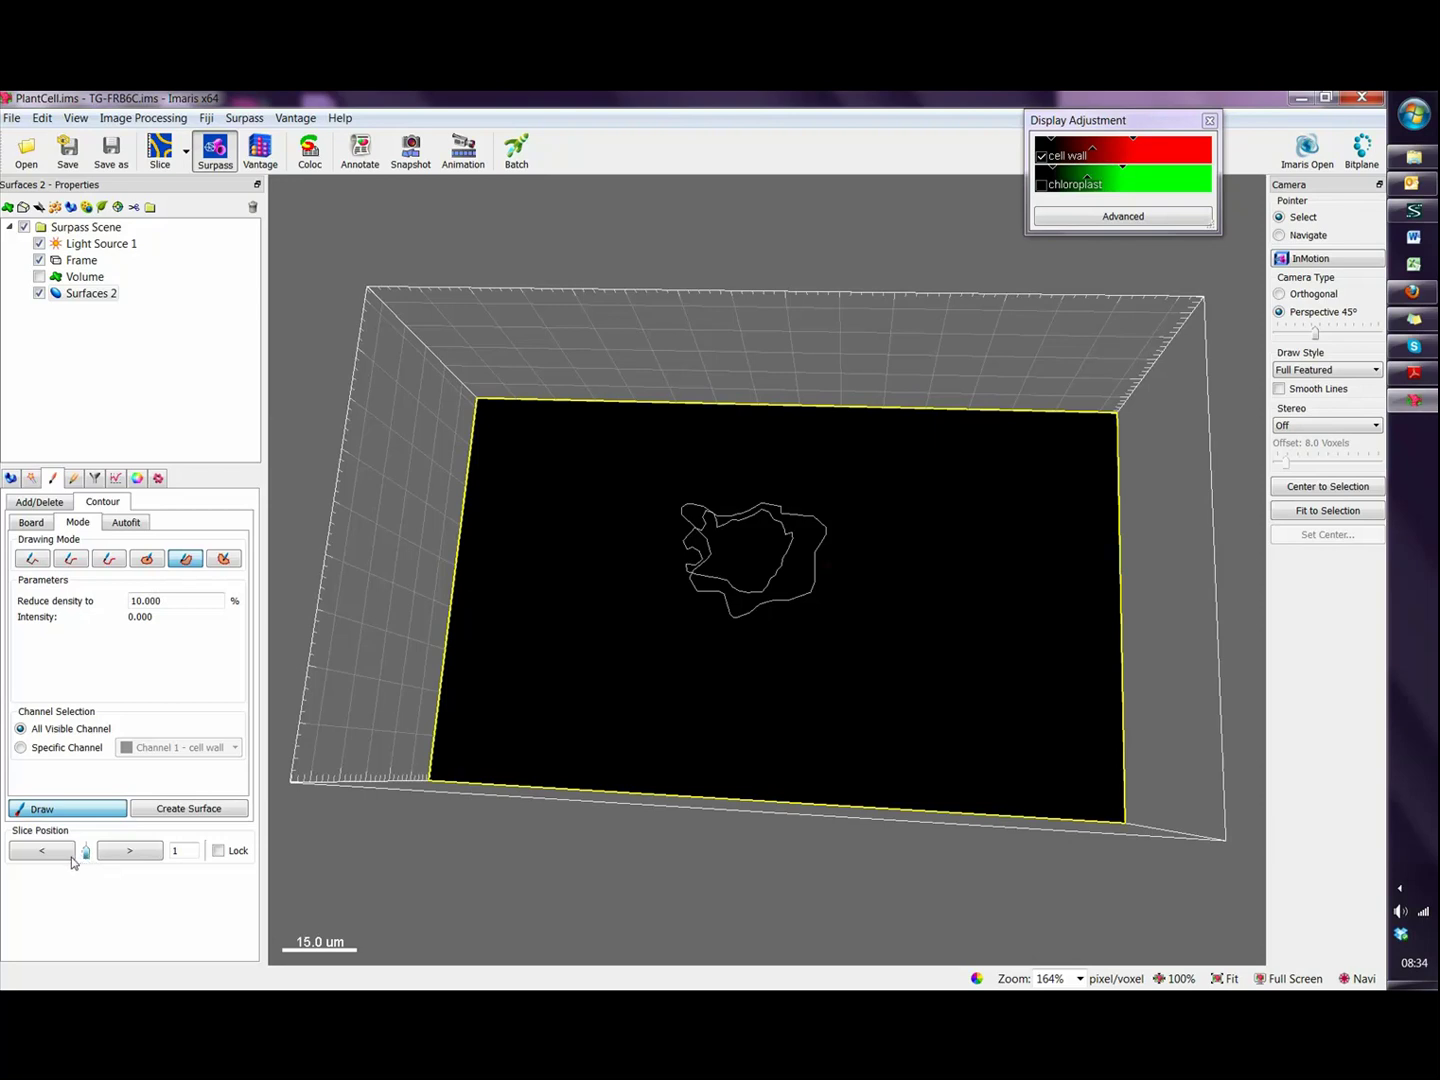
left_click(72, 856)
left_click(135, 850)
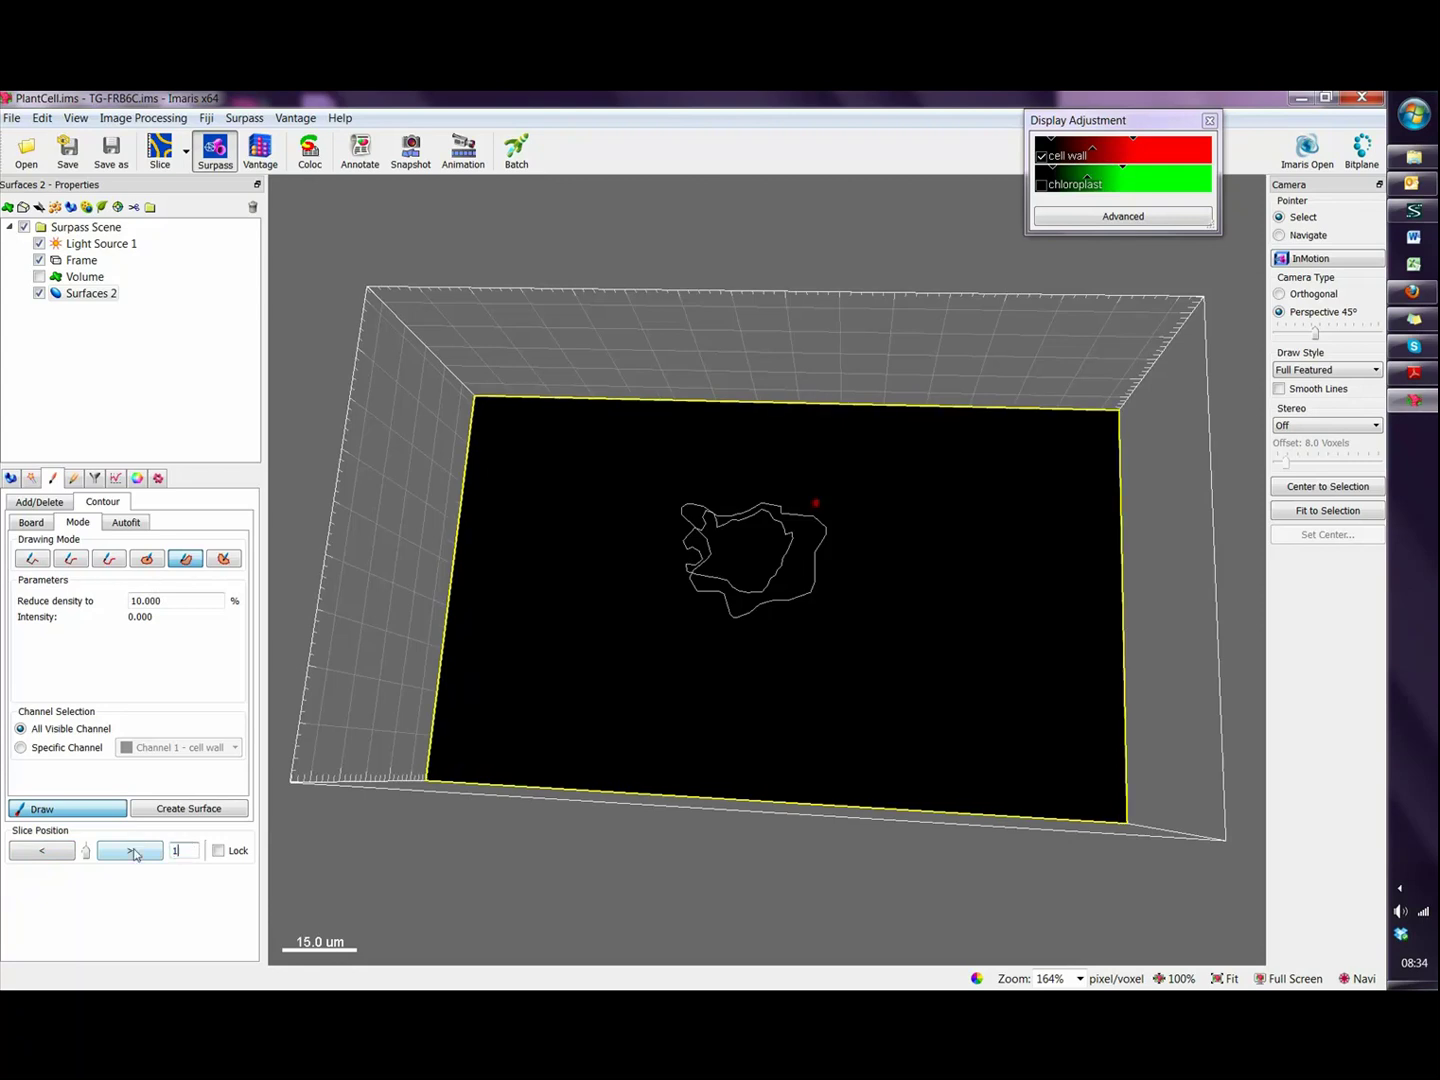
left_click(135, 853)
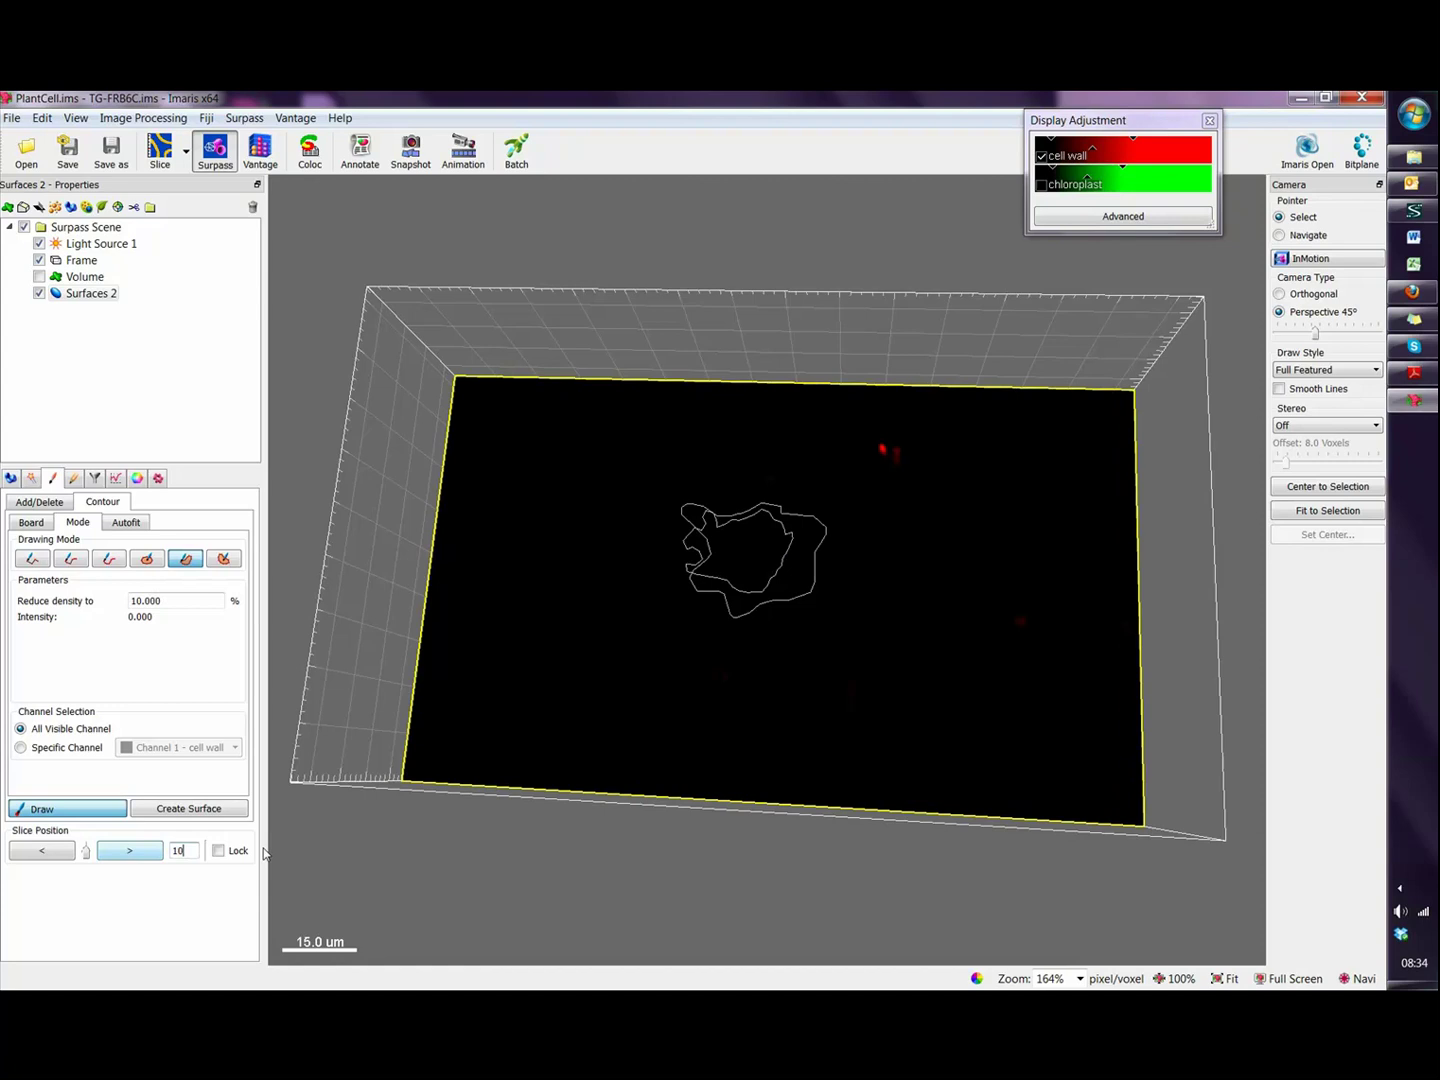
key("Escape")
left_click_drag(644, 755, 650, 785)
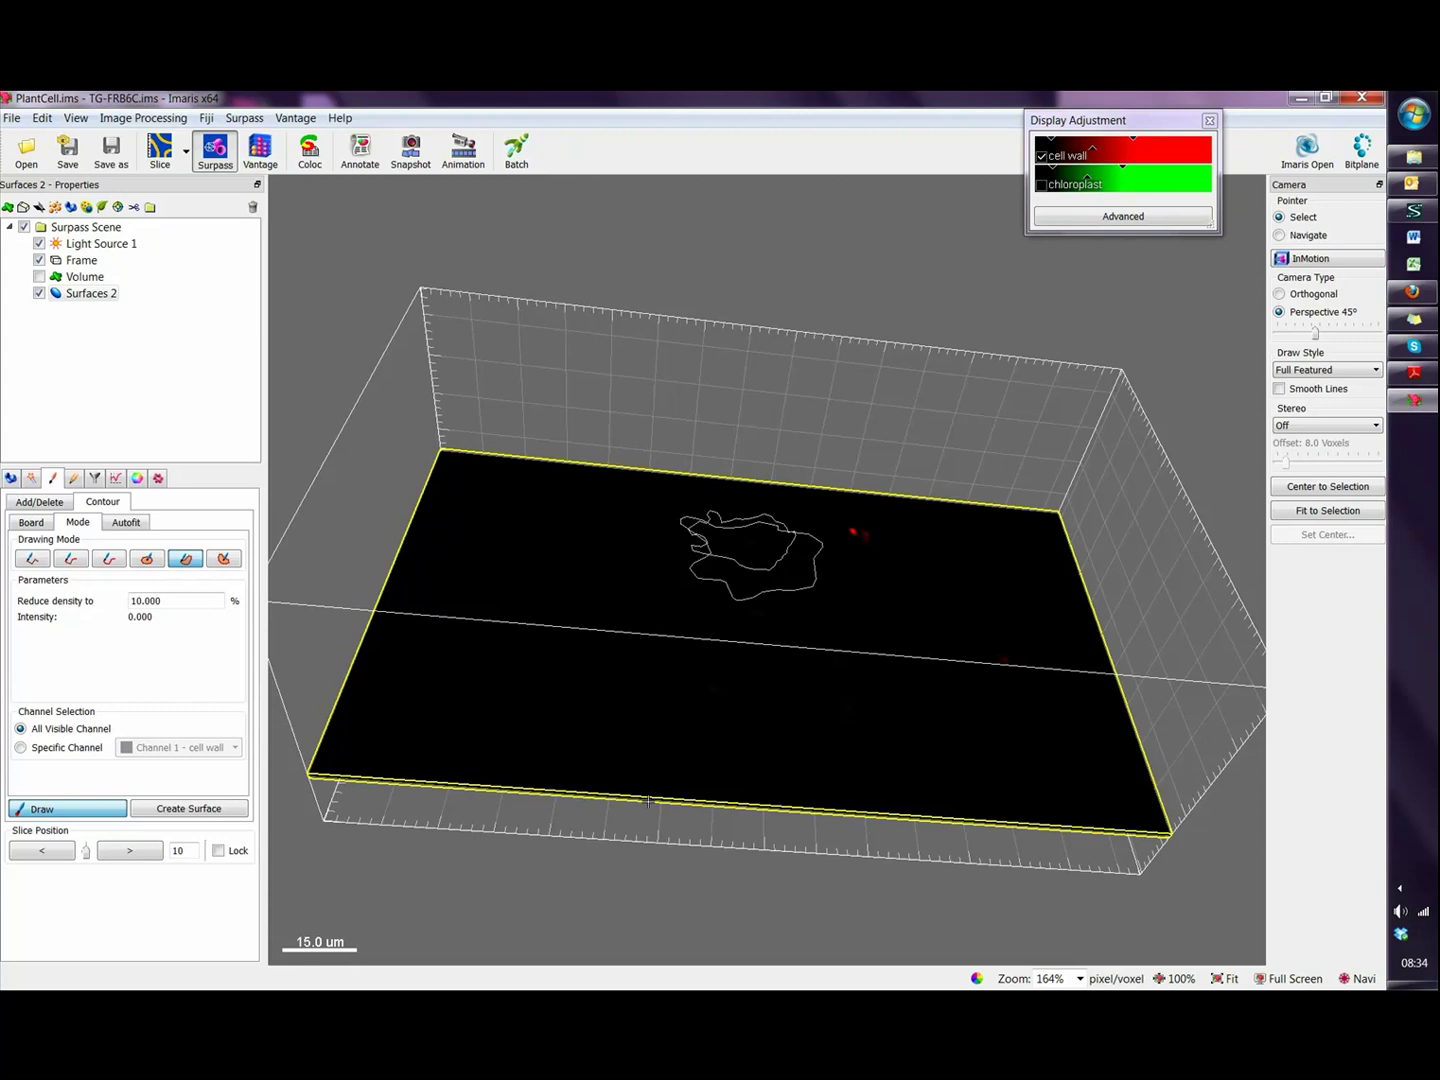
Raise the slice plane to slice 14 and set contour Visibility on the Board to None
left_click_drag(648, 802, 660, 787)
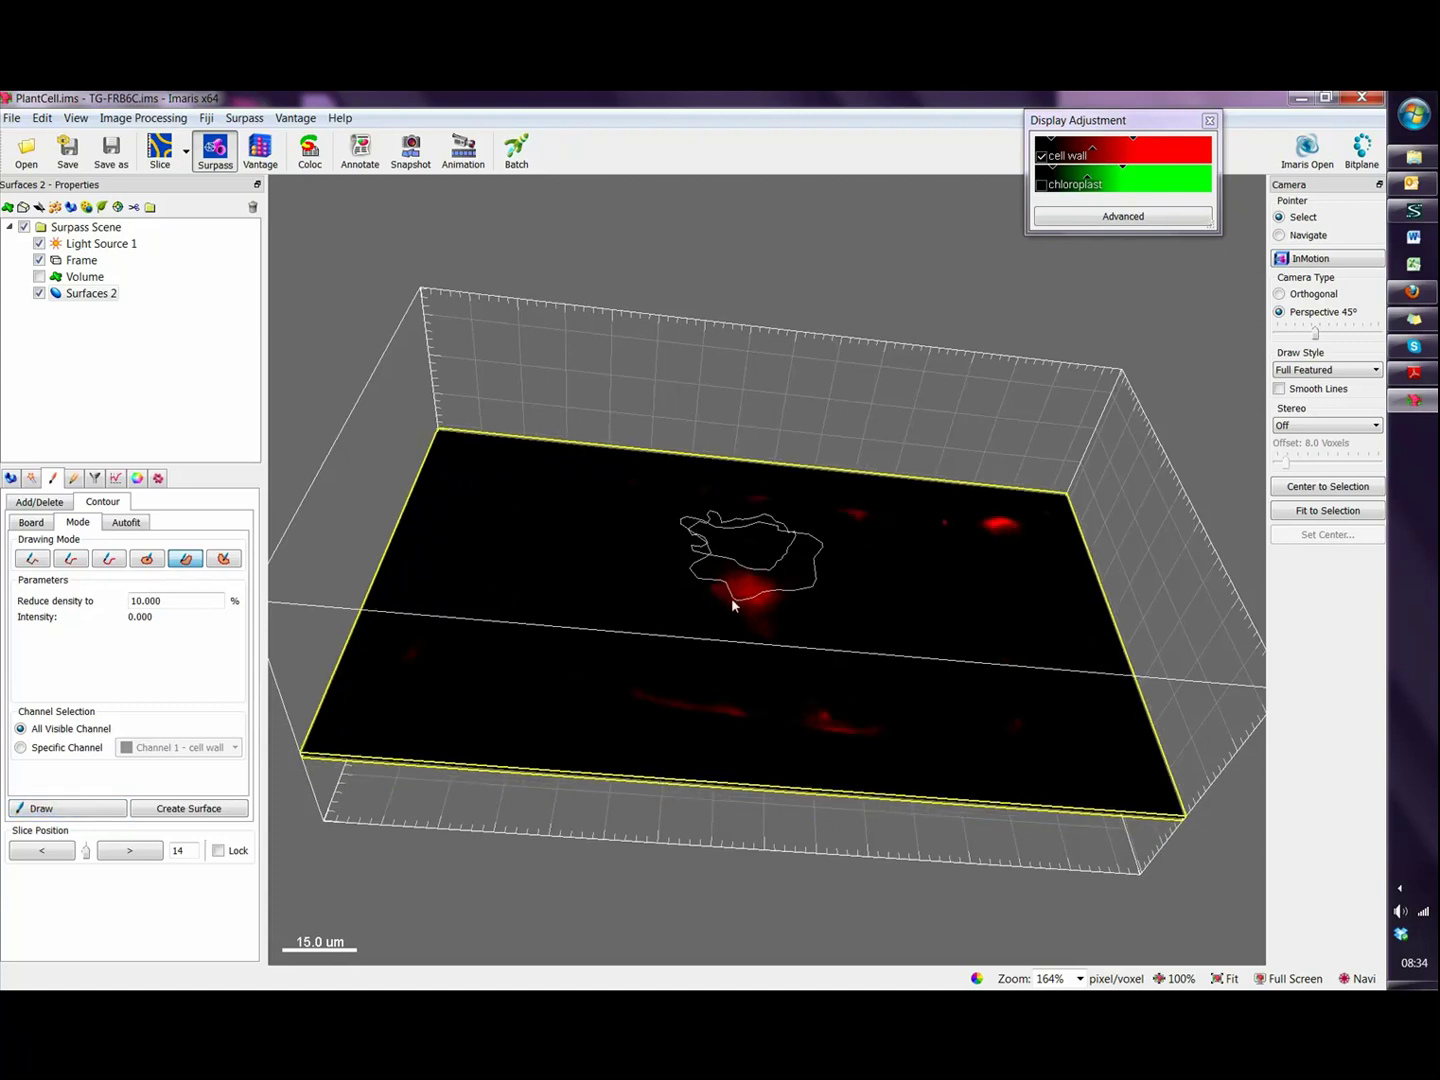
left_click(32, 523)
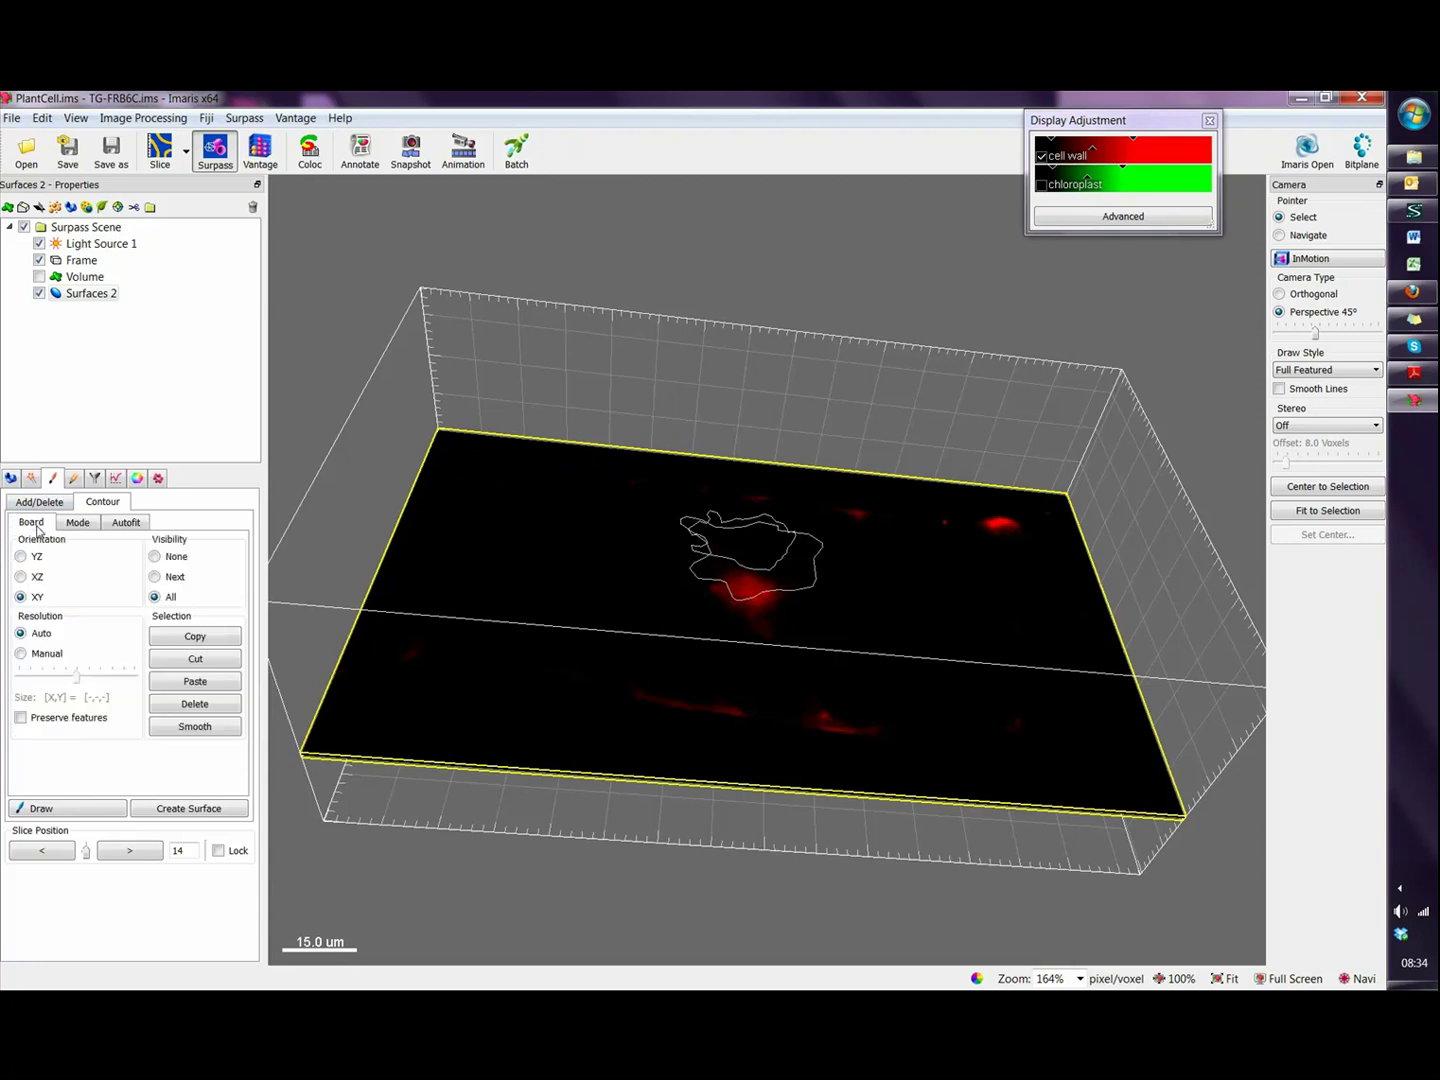
left_click(156, 558)
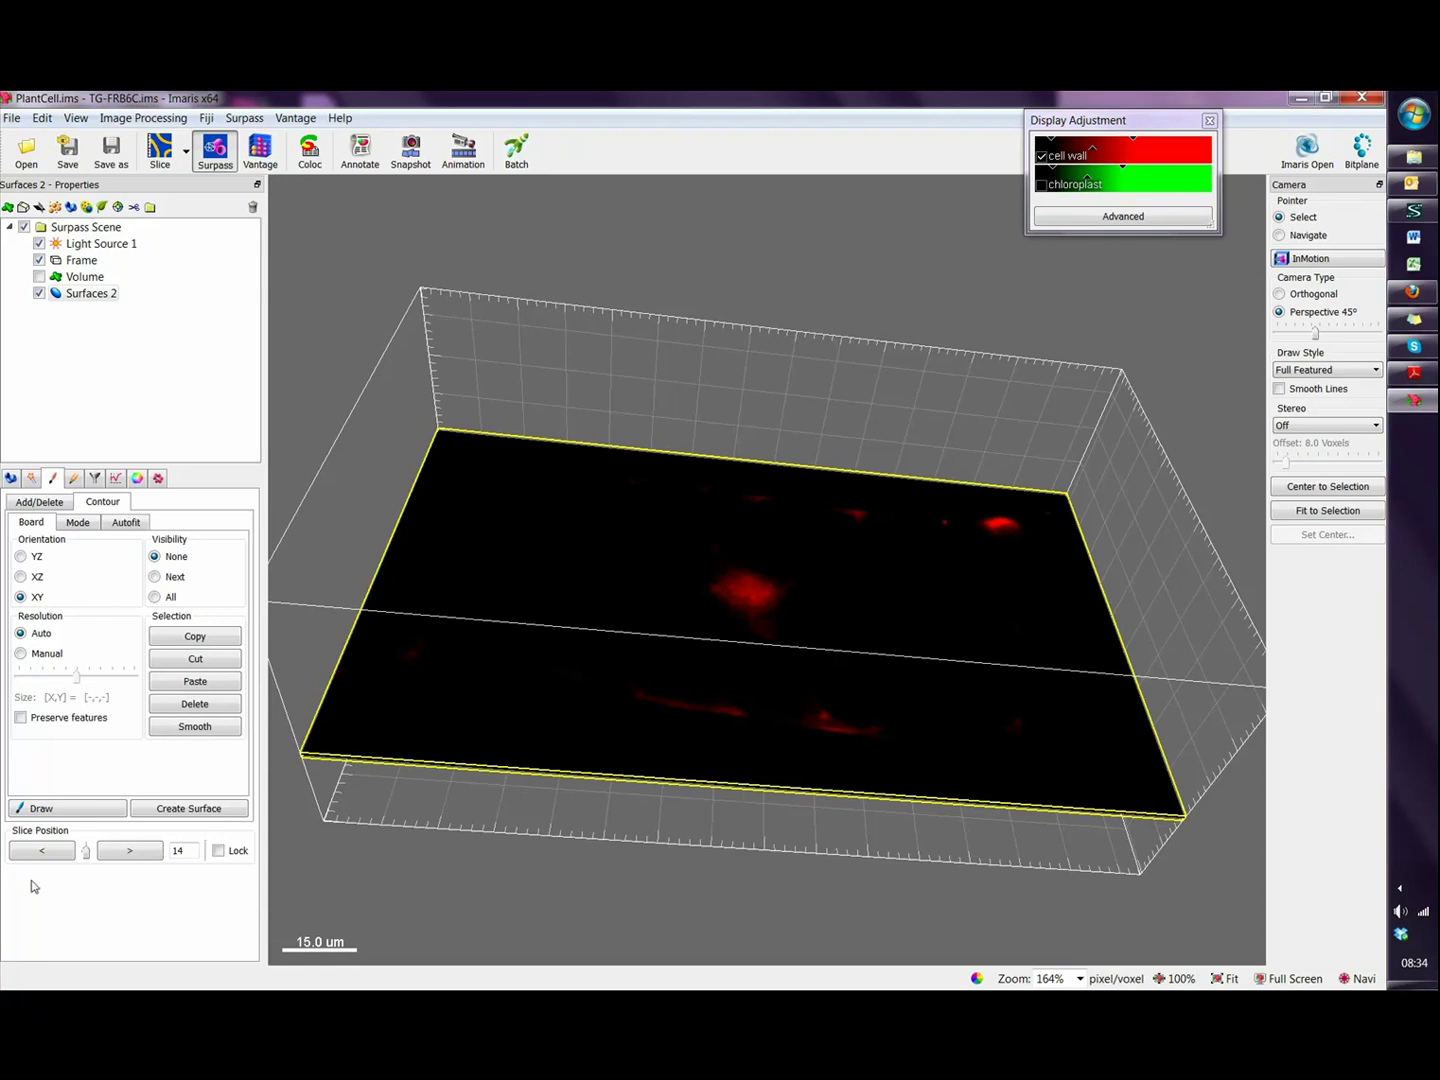
Rotate to a top-down view, enable Draw, and select the circle drawing mode
key("Escape")
left_click_drag(644, 705, 498, 817)
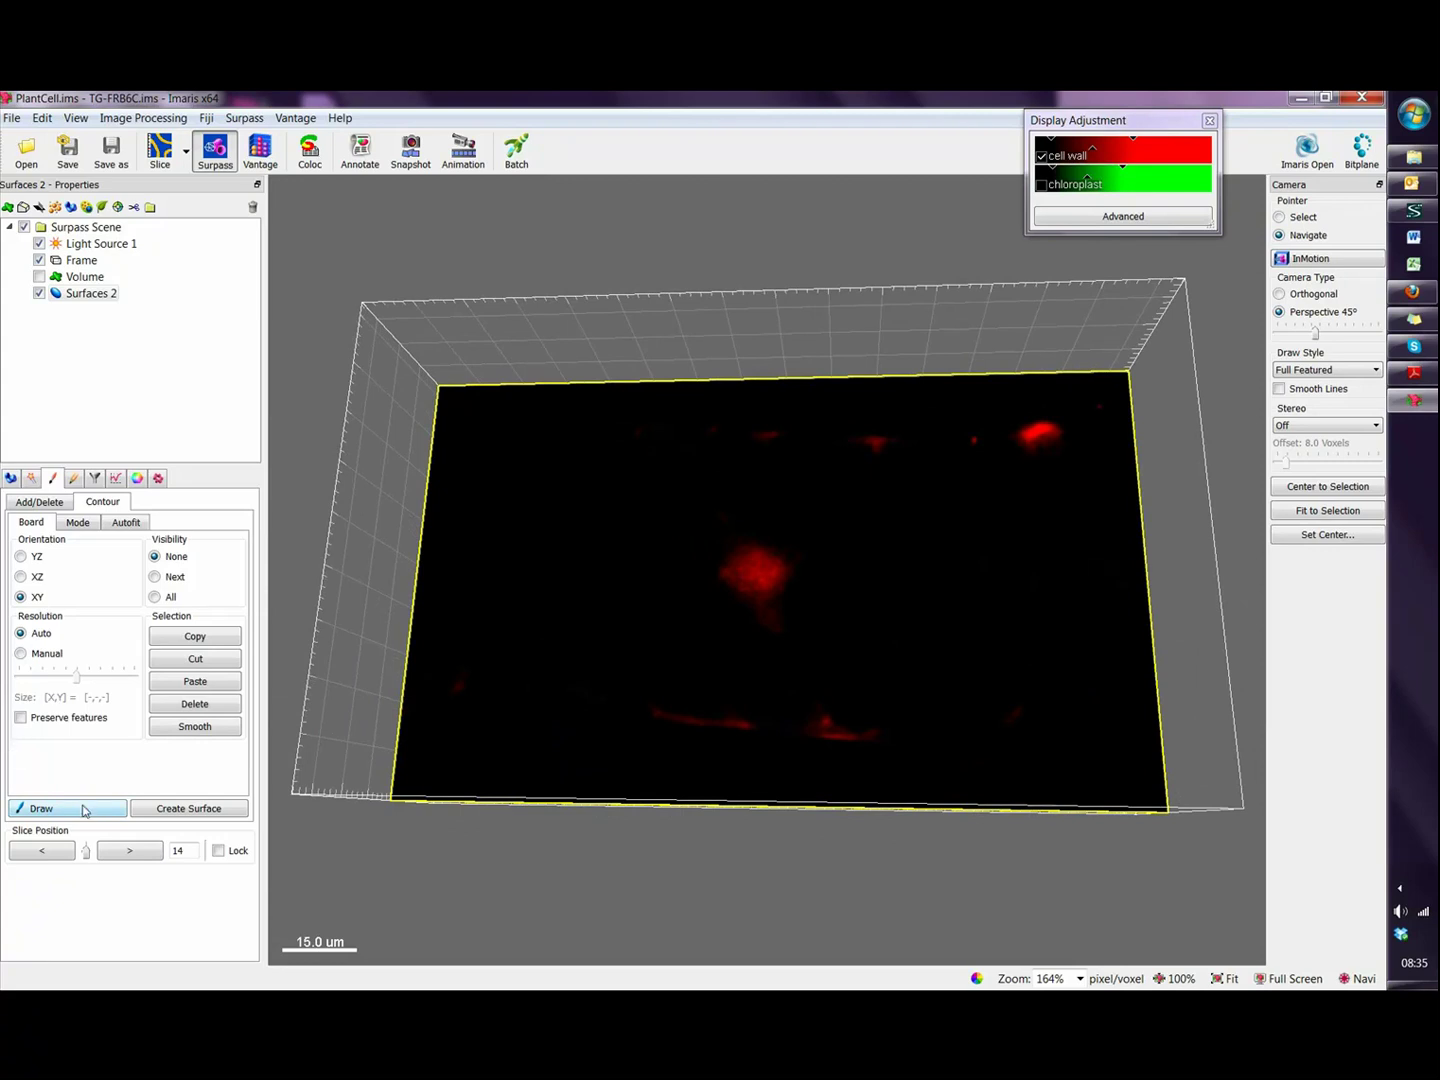
key("Escape")
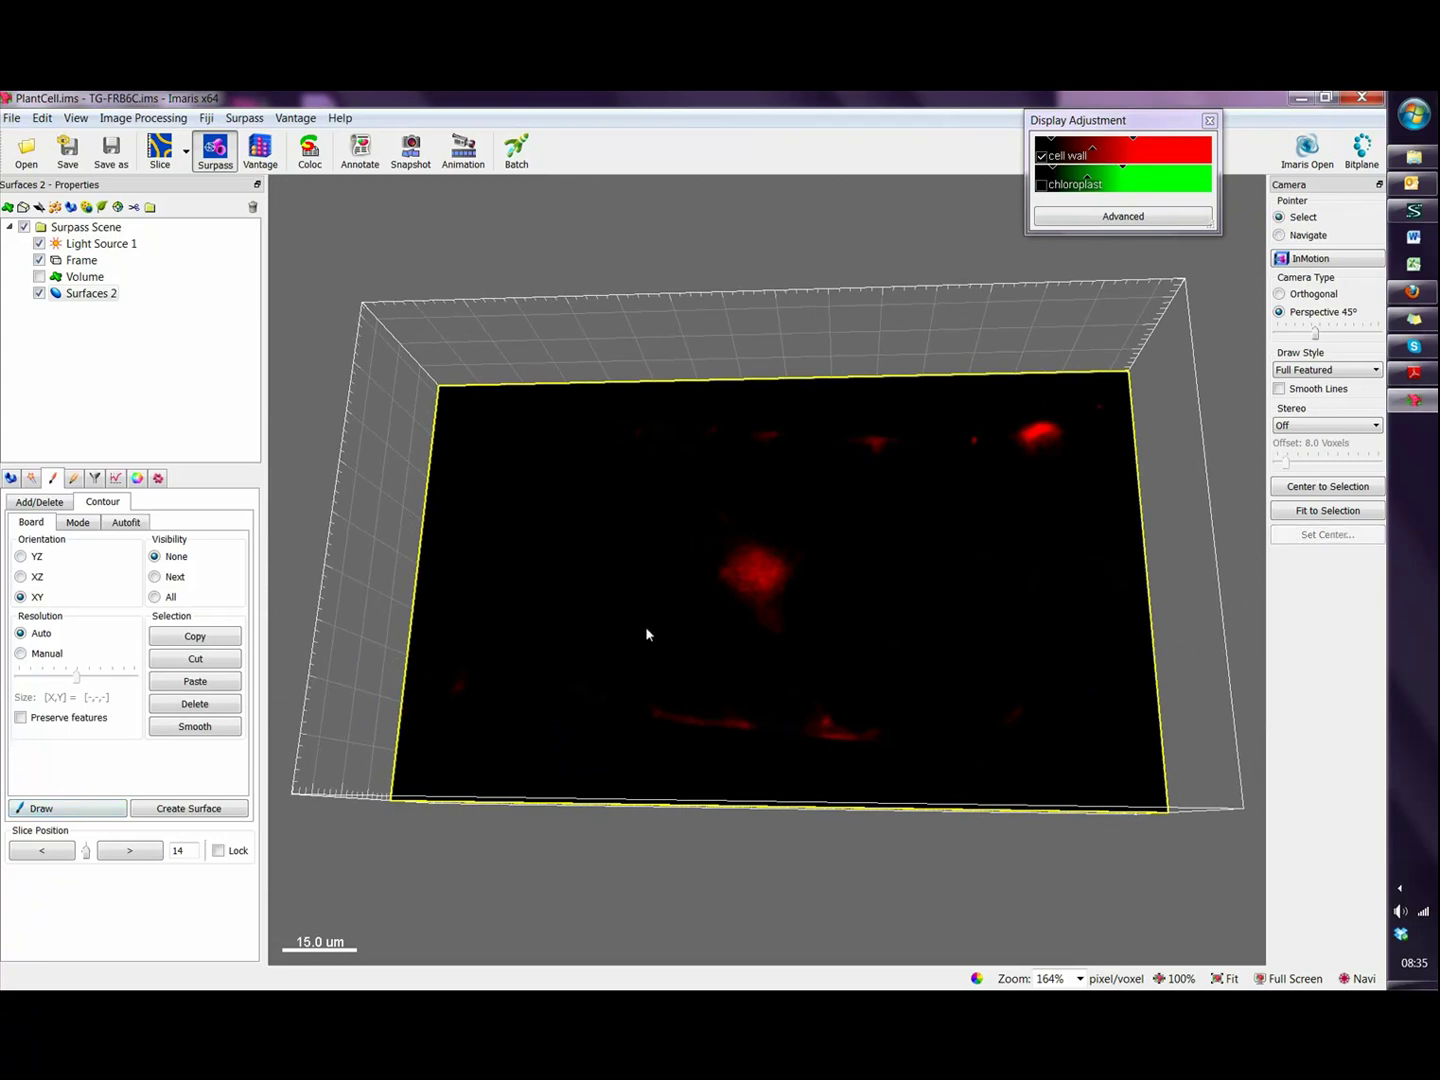
left_click(56, 814)
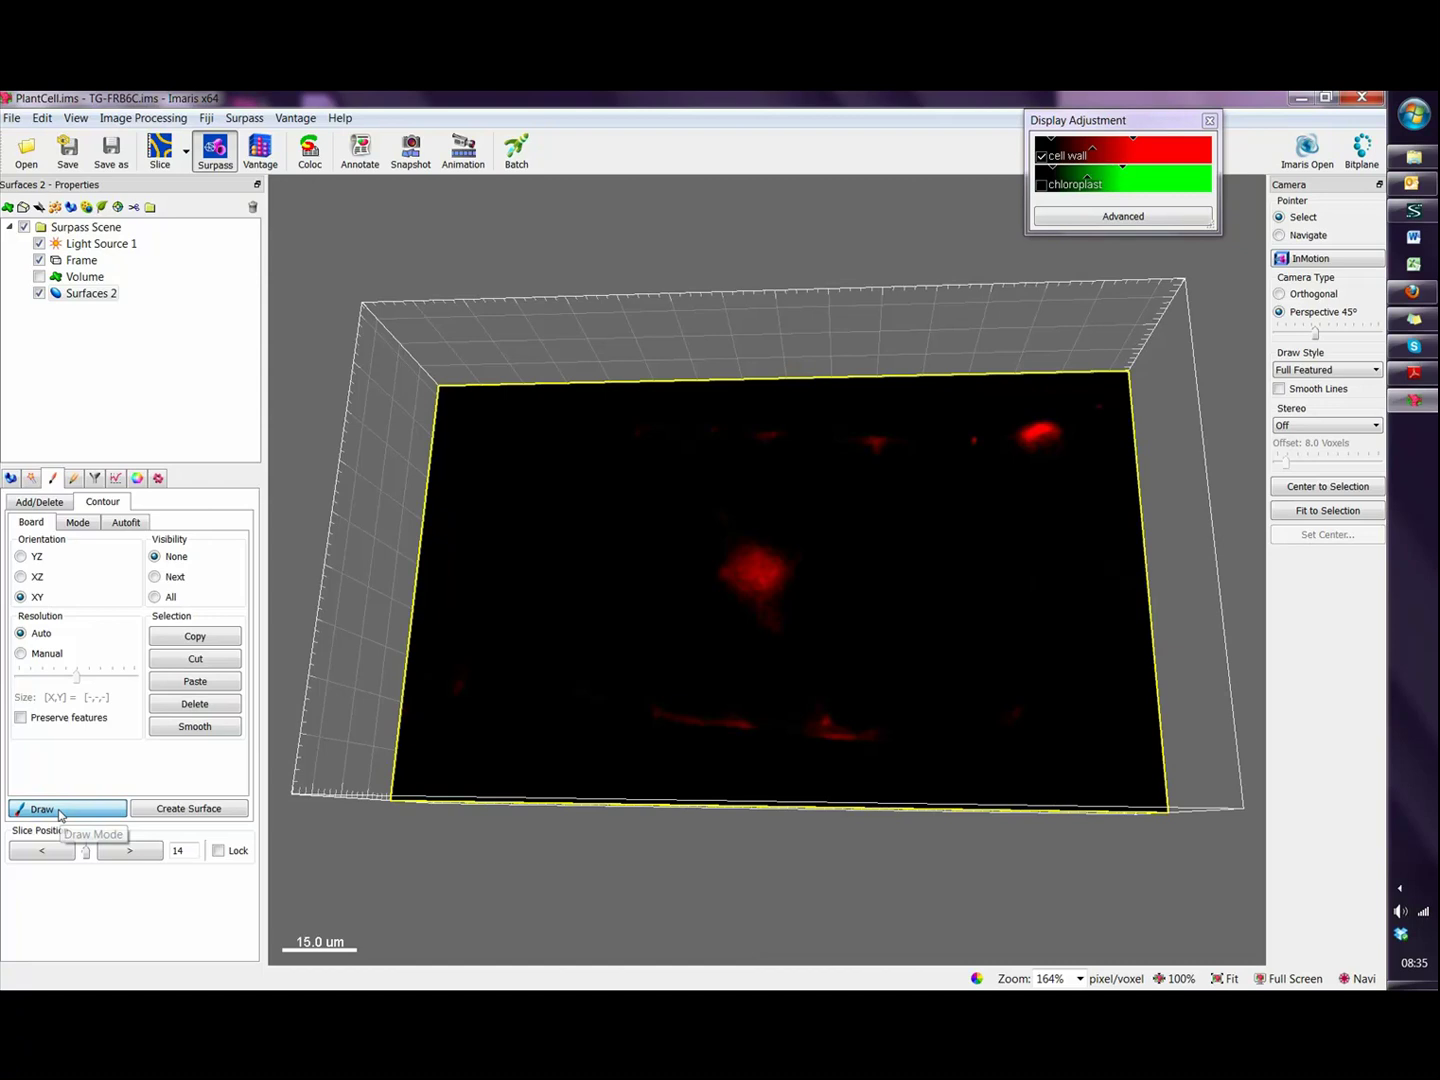
left_click(86, 524)
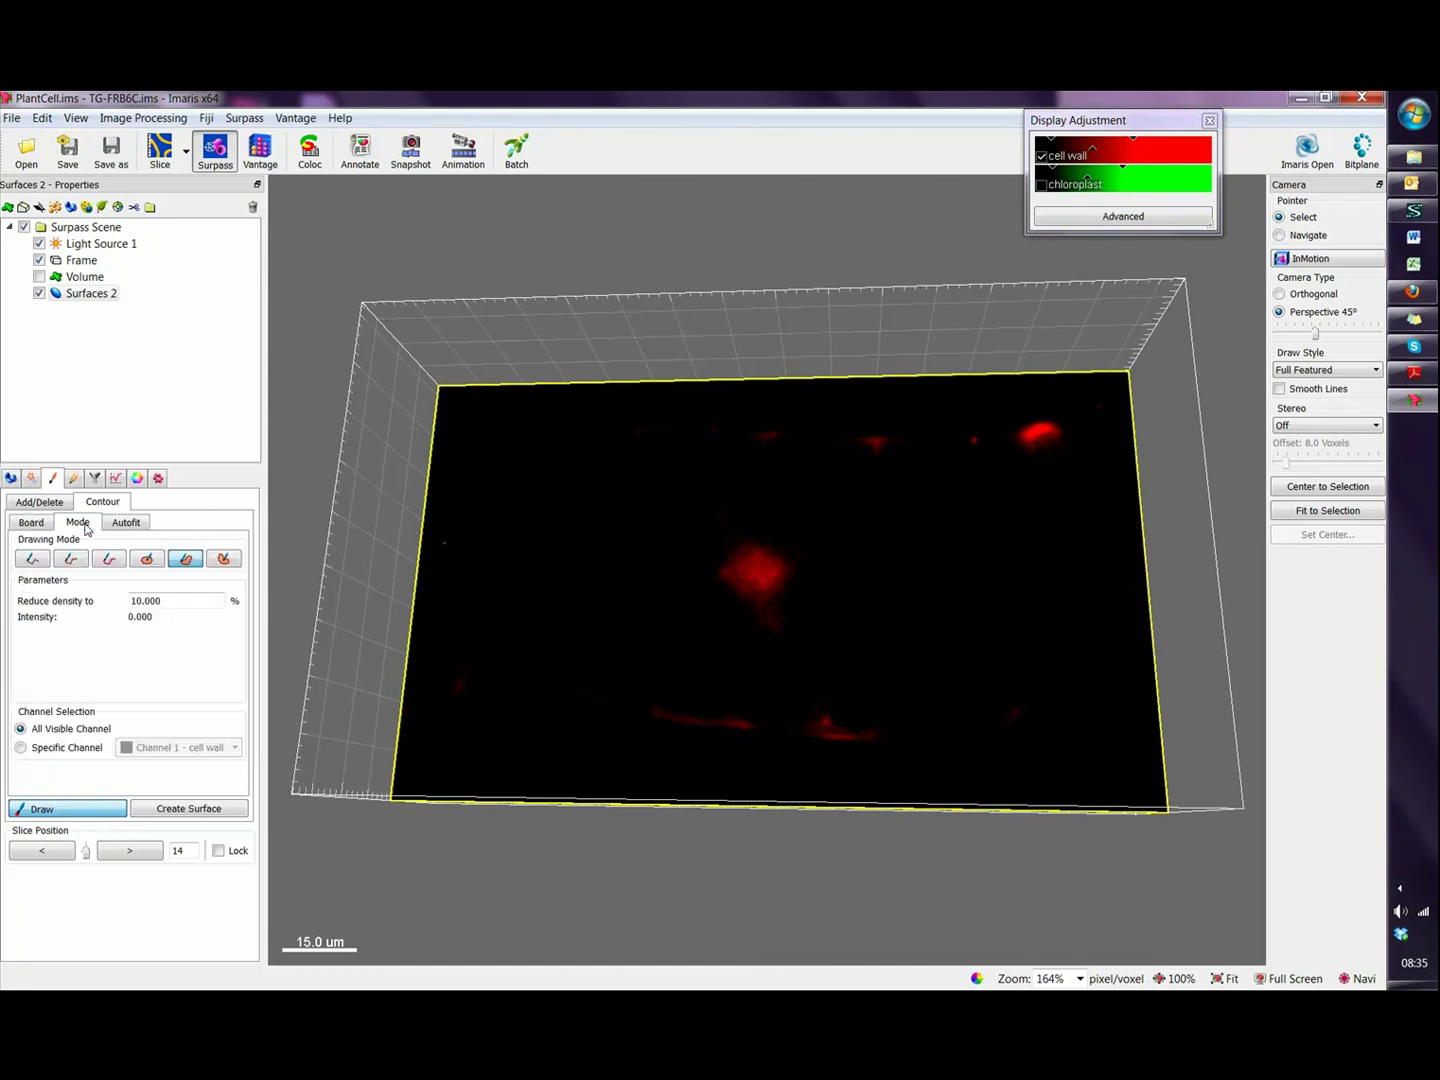
left_click(149, 561)
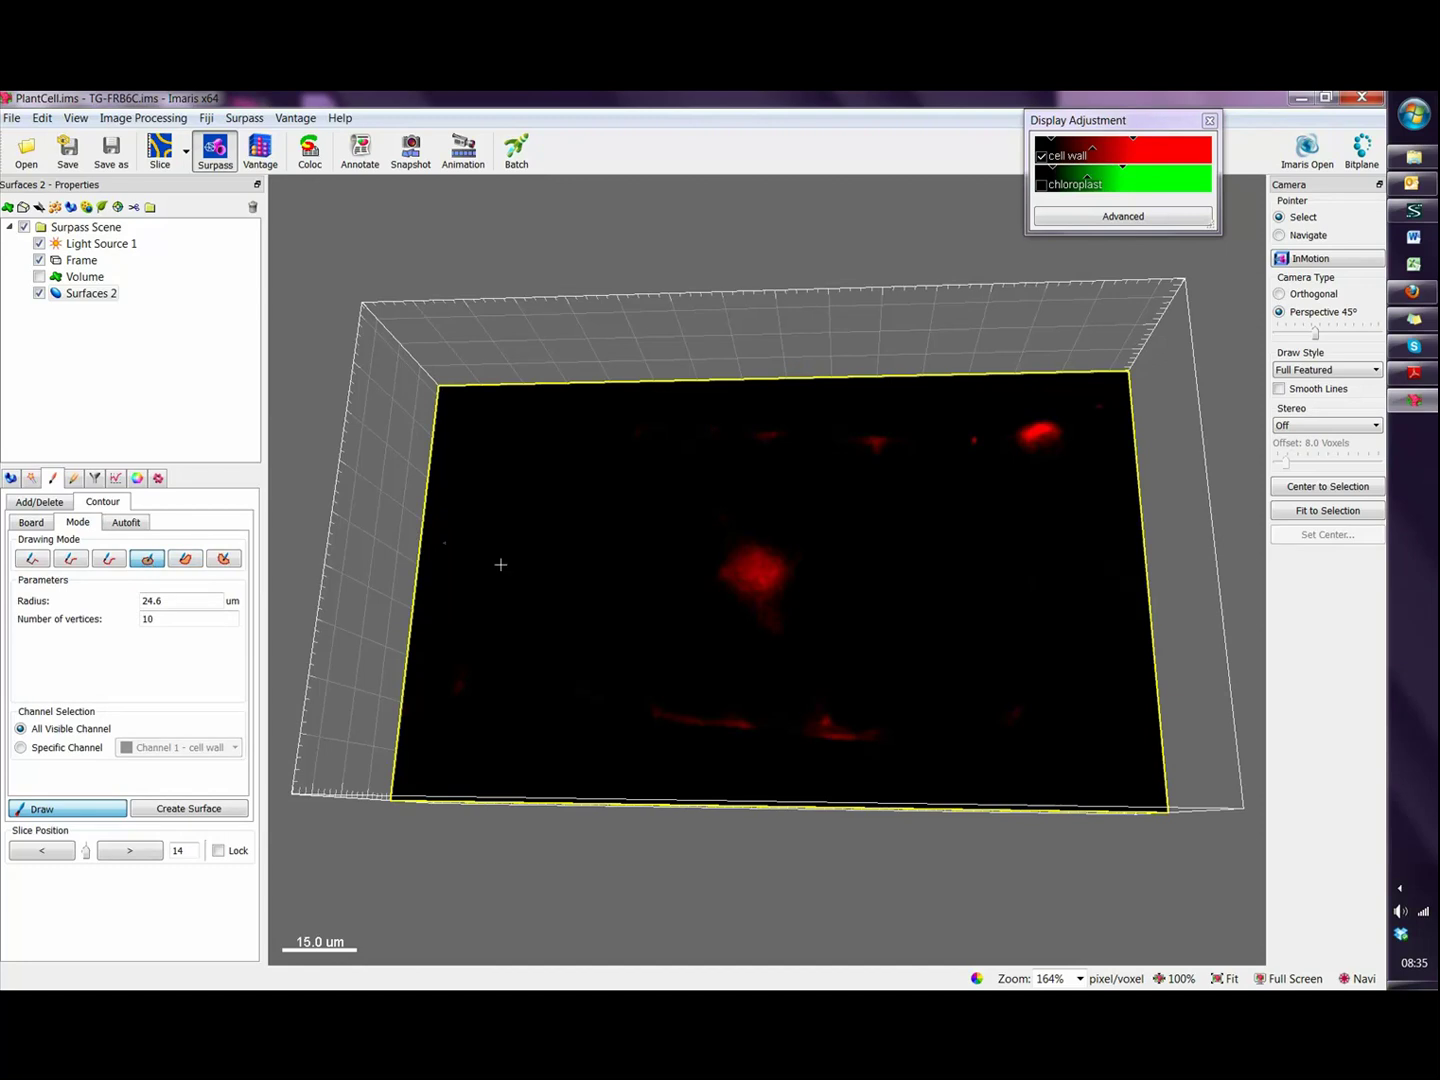
Set the circle radius to 6.41 um and place it around the red nucleus
scroll(765, 572, "down", 6, "shift")
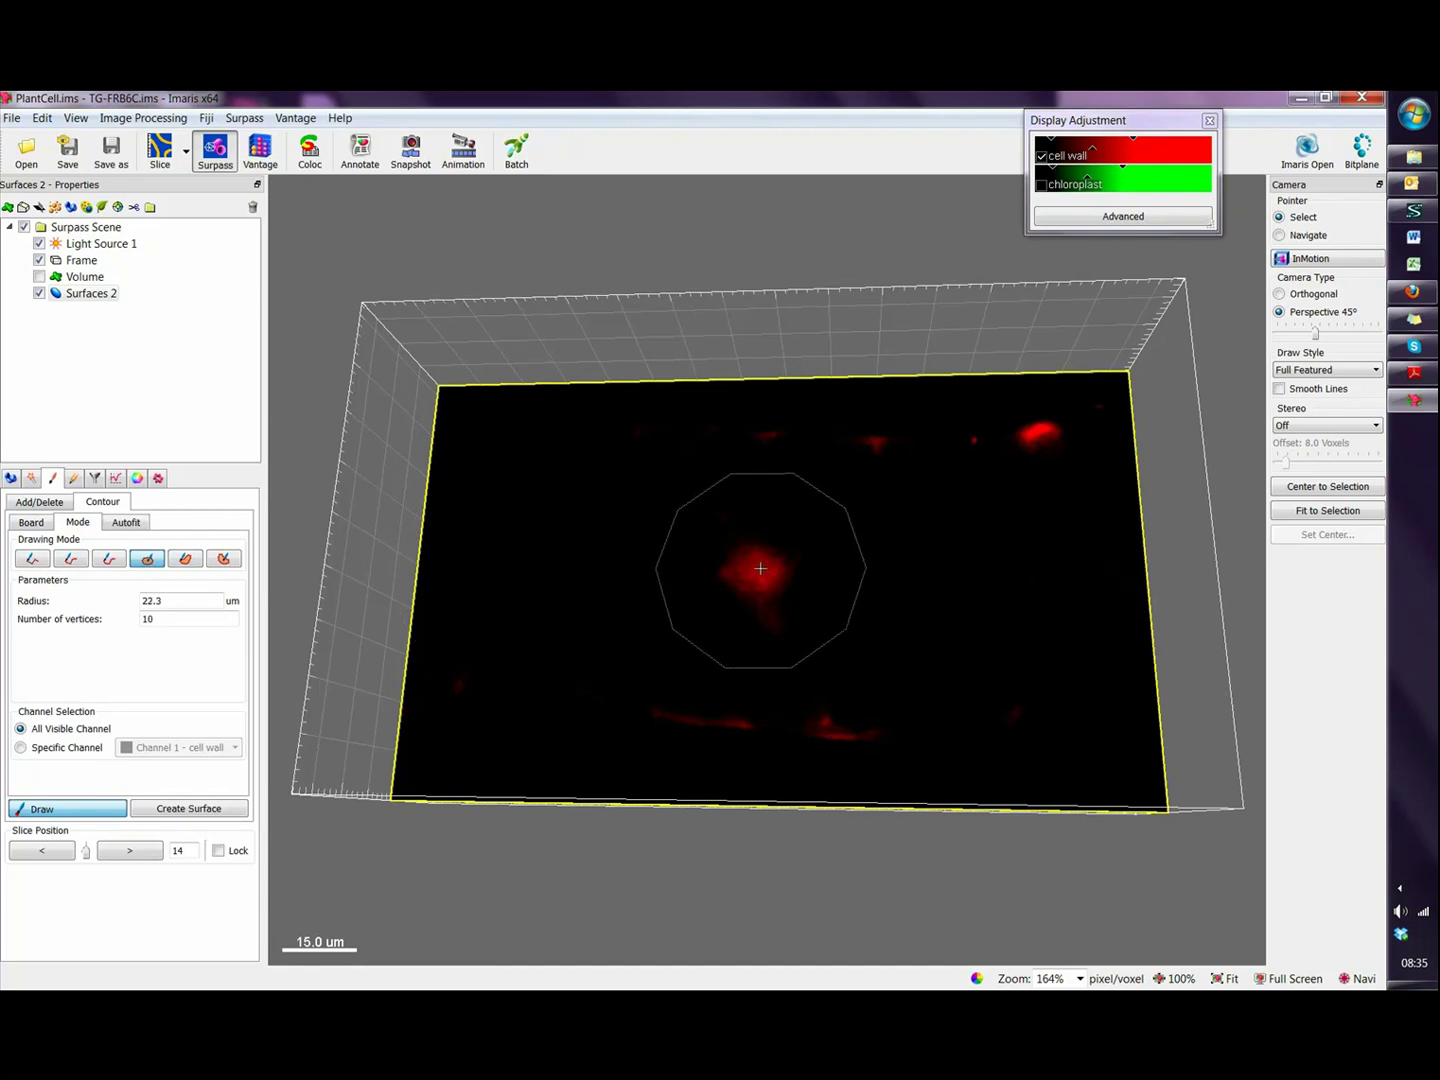
scroll(752, 567, "down", 8, "shift")
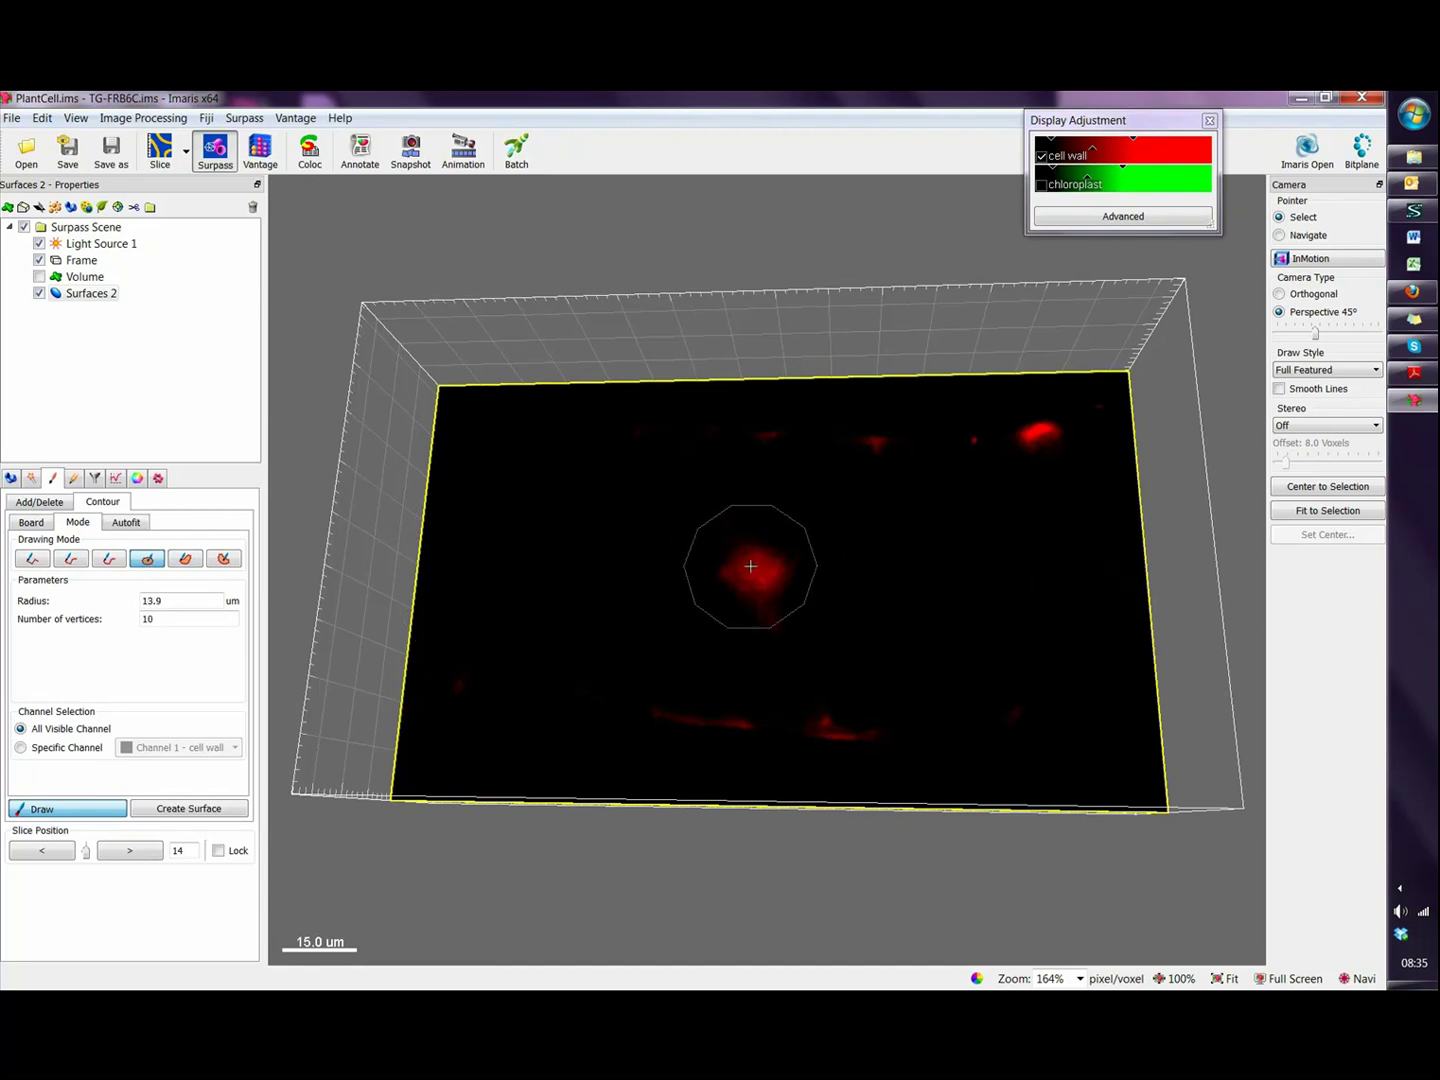
scroll(752, 566, "down", 3, "shift")
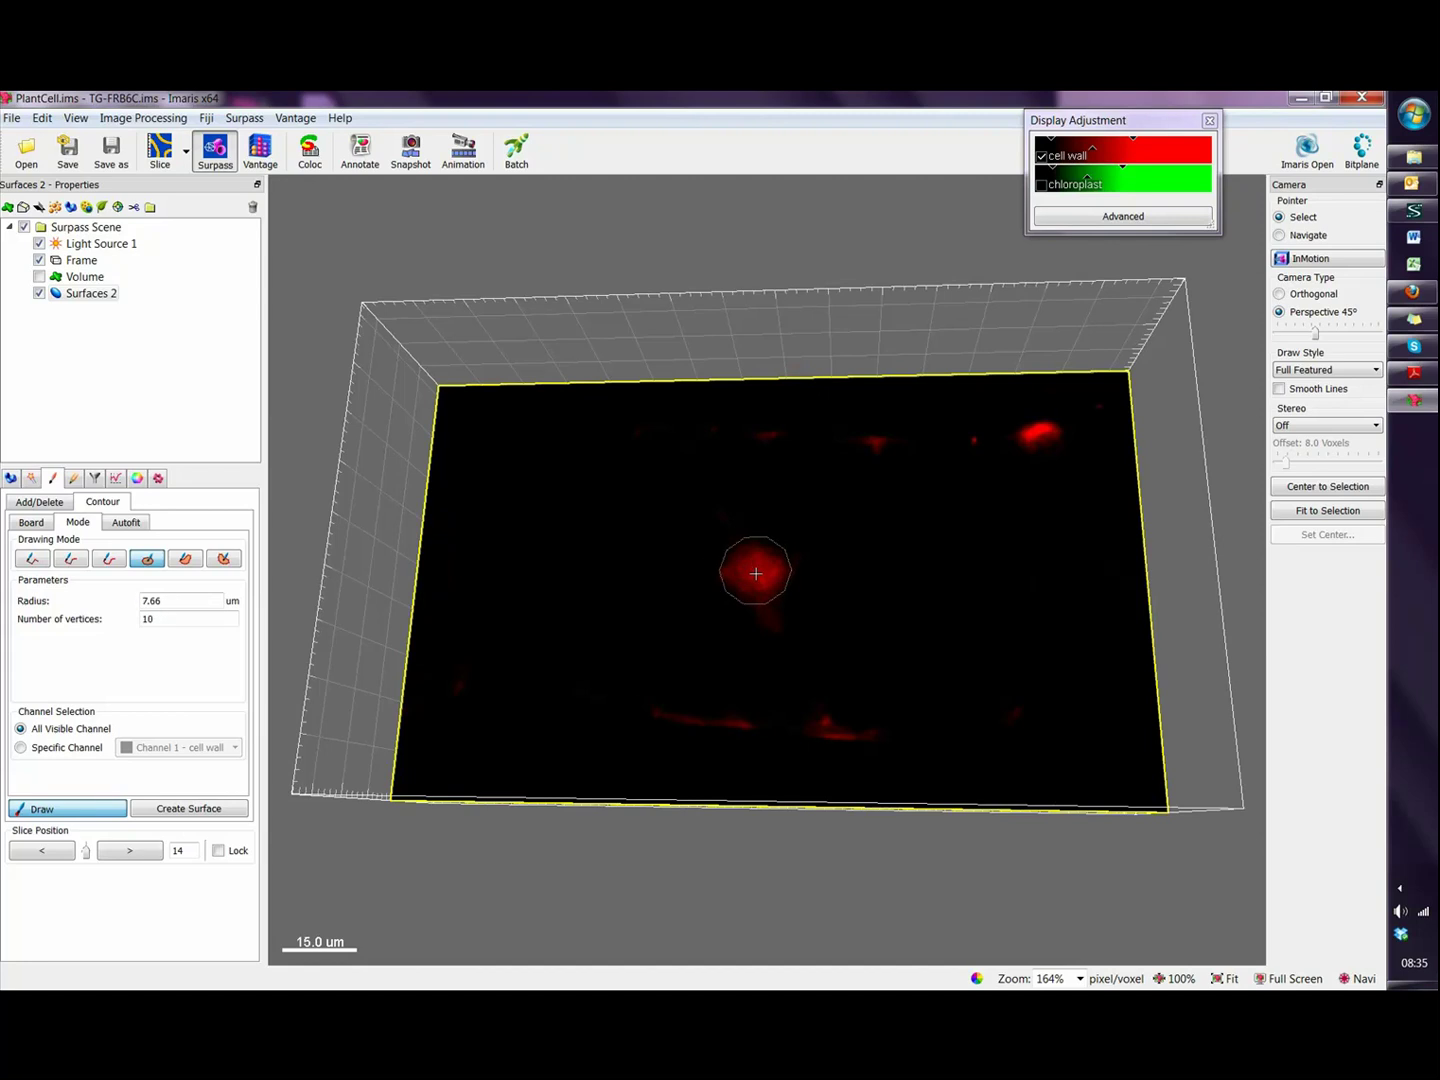
scroll(753, 566, "down", 1, "shift")
scroll(751, 568, "down", 1, "shift")
scroll(751, 574, "down", 5, "shift")
scroll(755, 570, "up", 3, "shift")
left_click(754, 573)
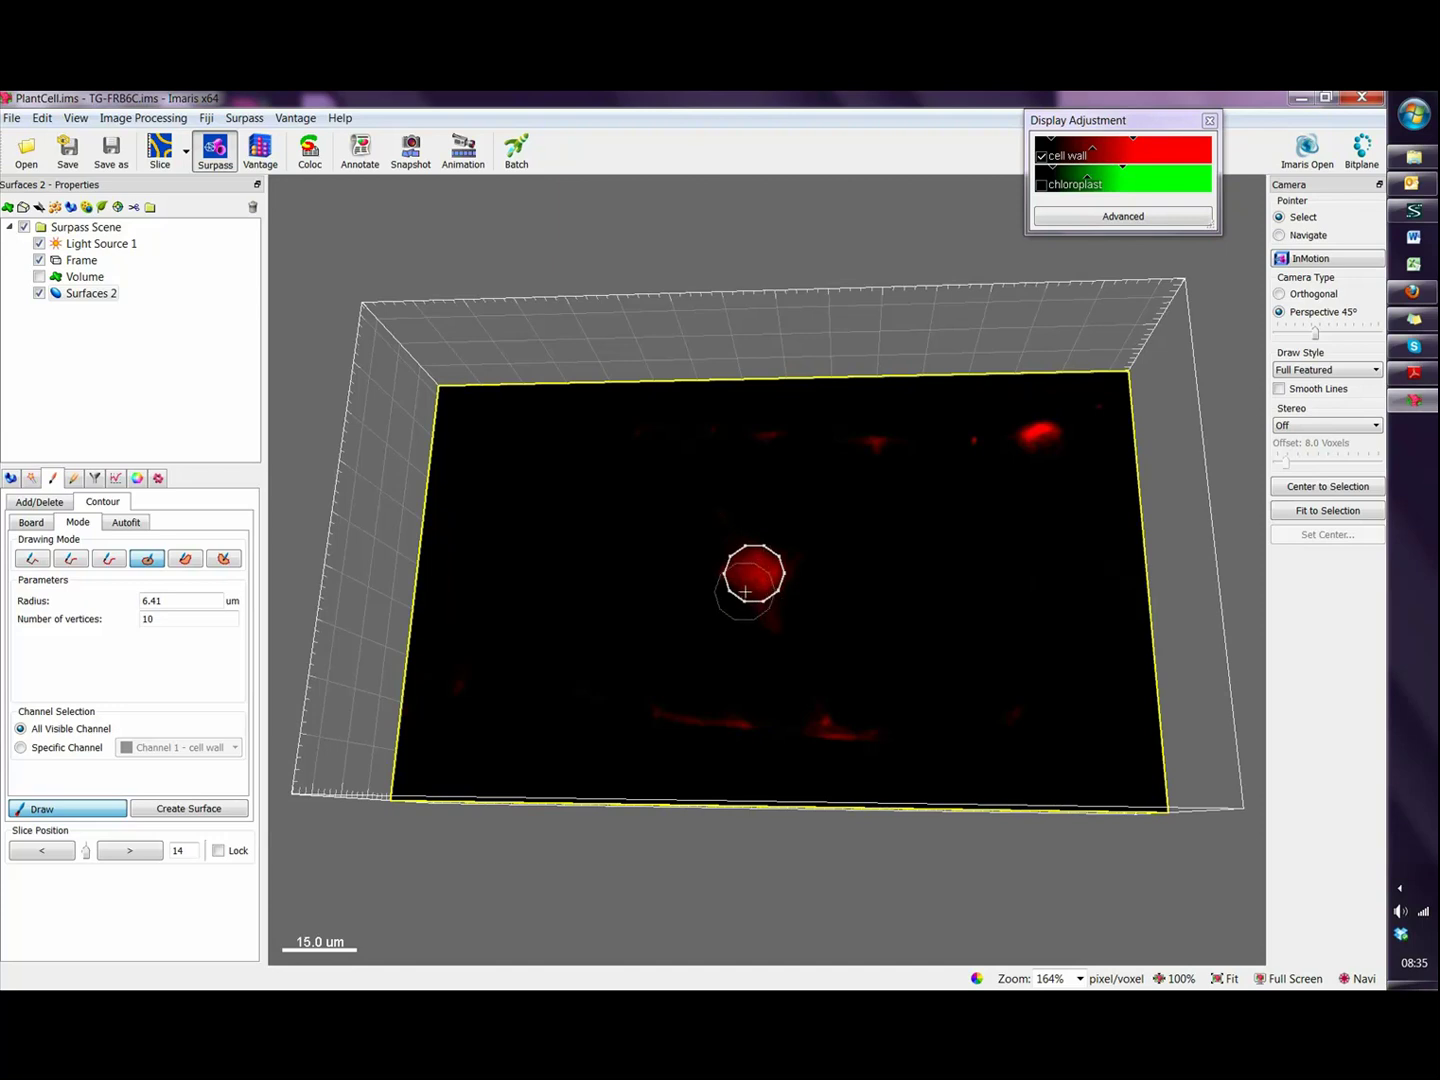
Set the Slice Position to 20, then to 22
double_click(196, 849)
type("20")
key("Return")
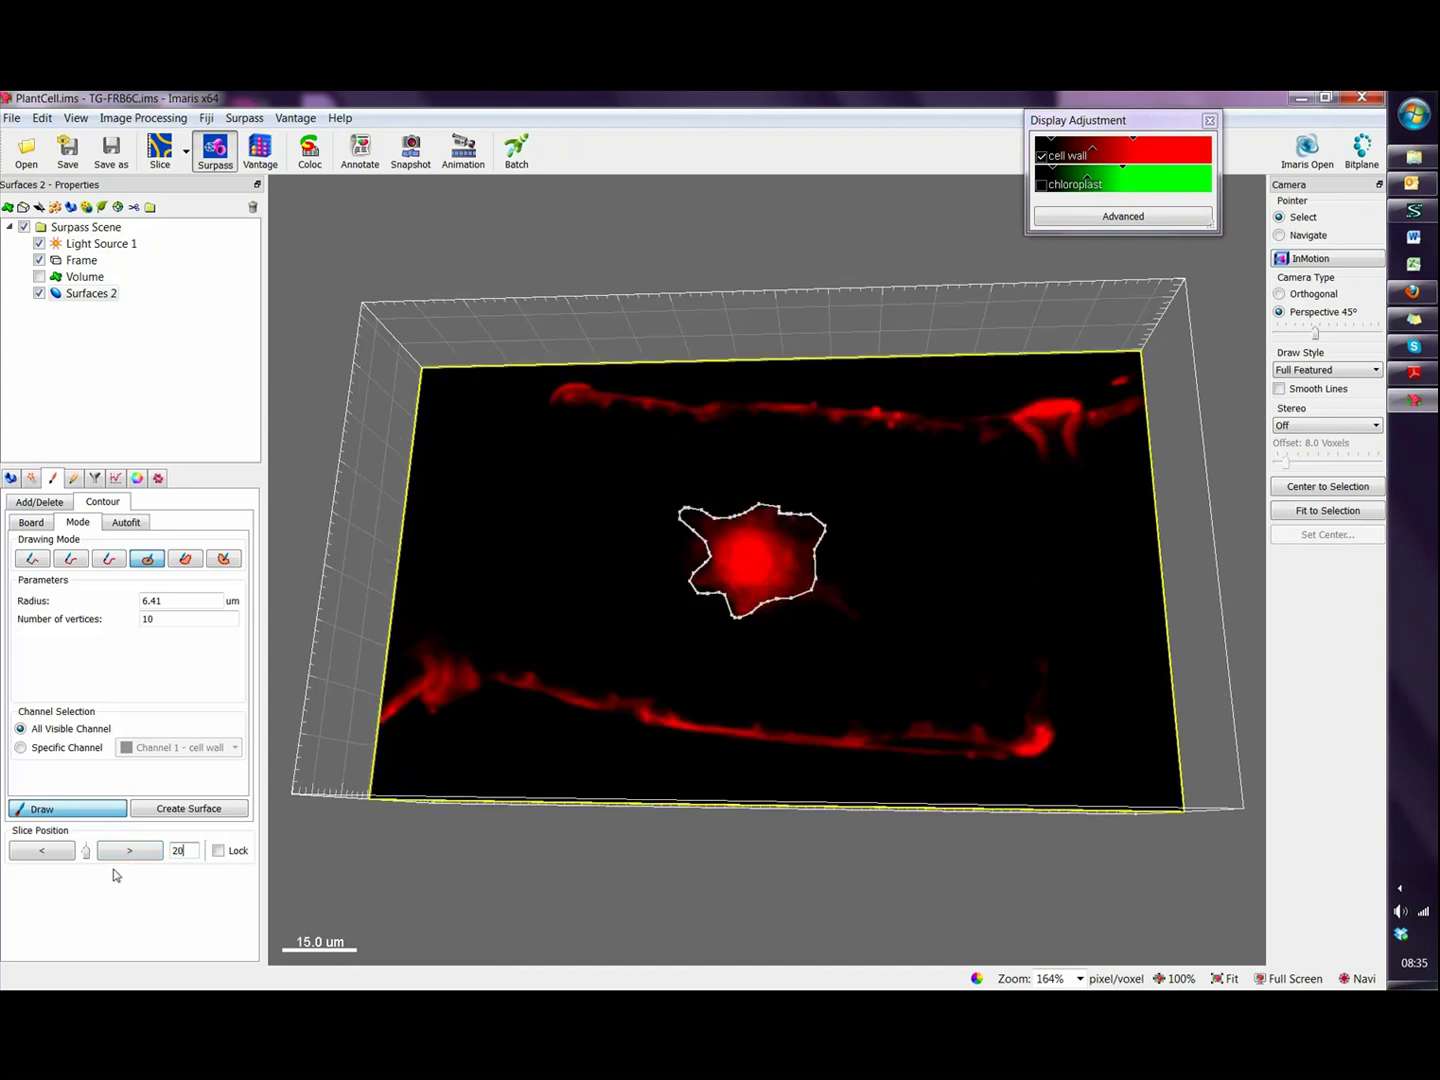
double_click(189, 849)
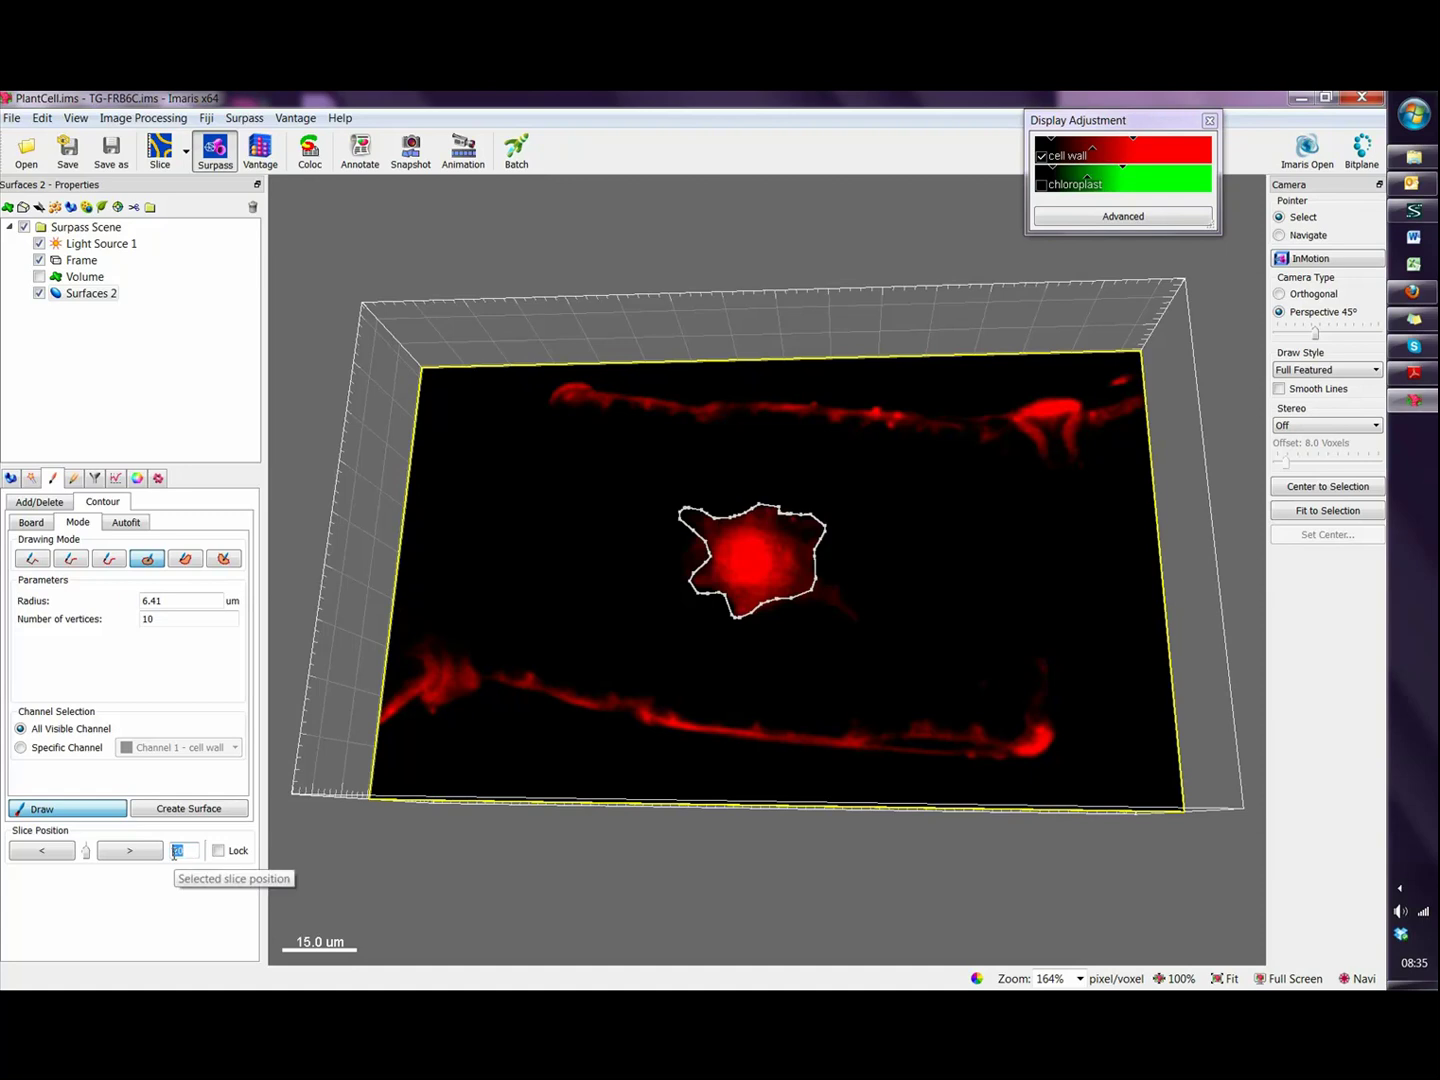
key("Return")
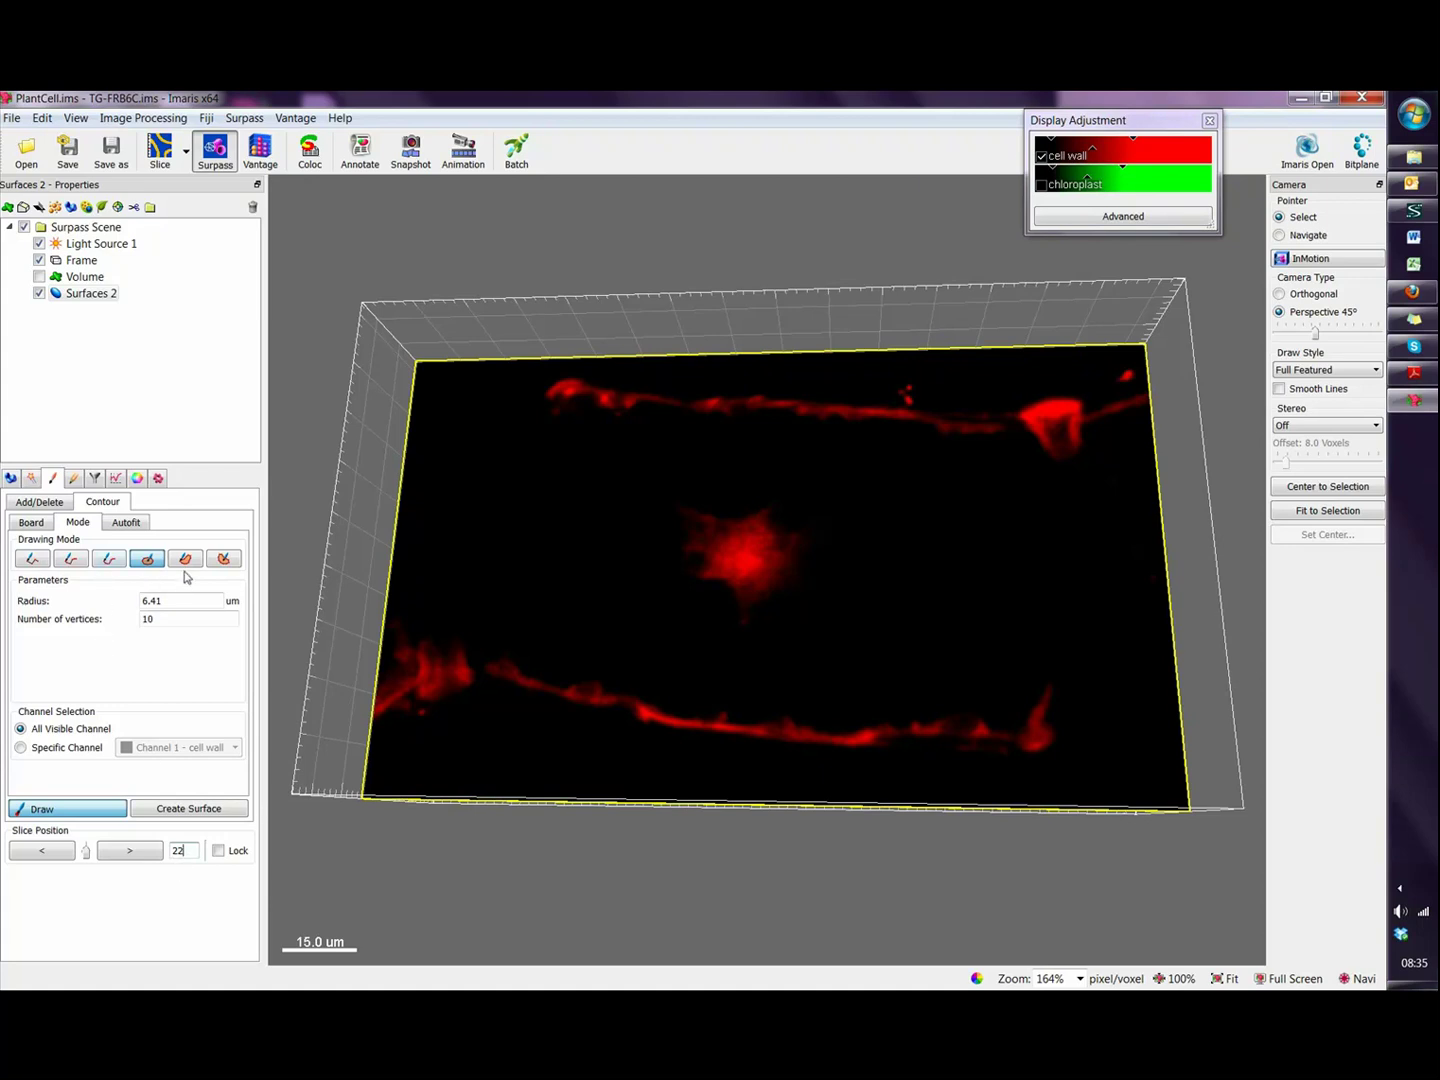
Use freehand drawing with 1.00 um vertex spacing to trace the nucleus on slice 22
left_click(108, 563)
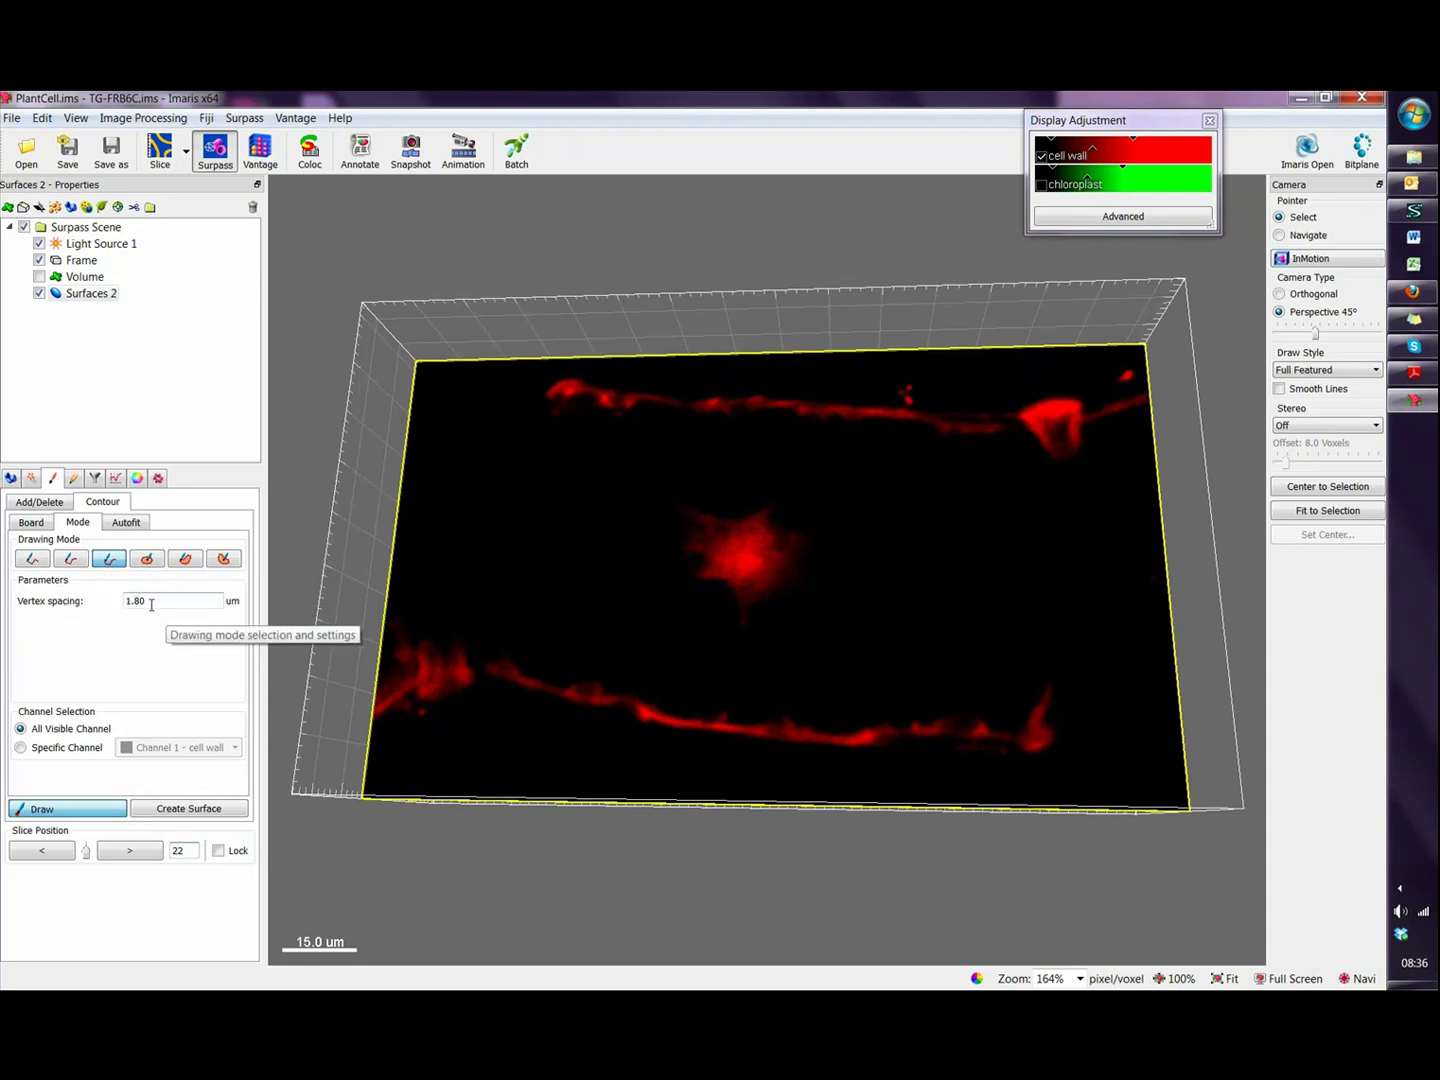
left_click_drag(151, 605, 124, 602)
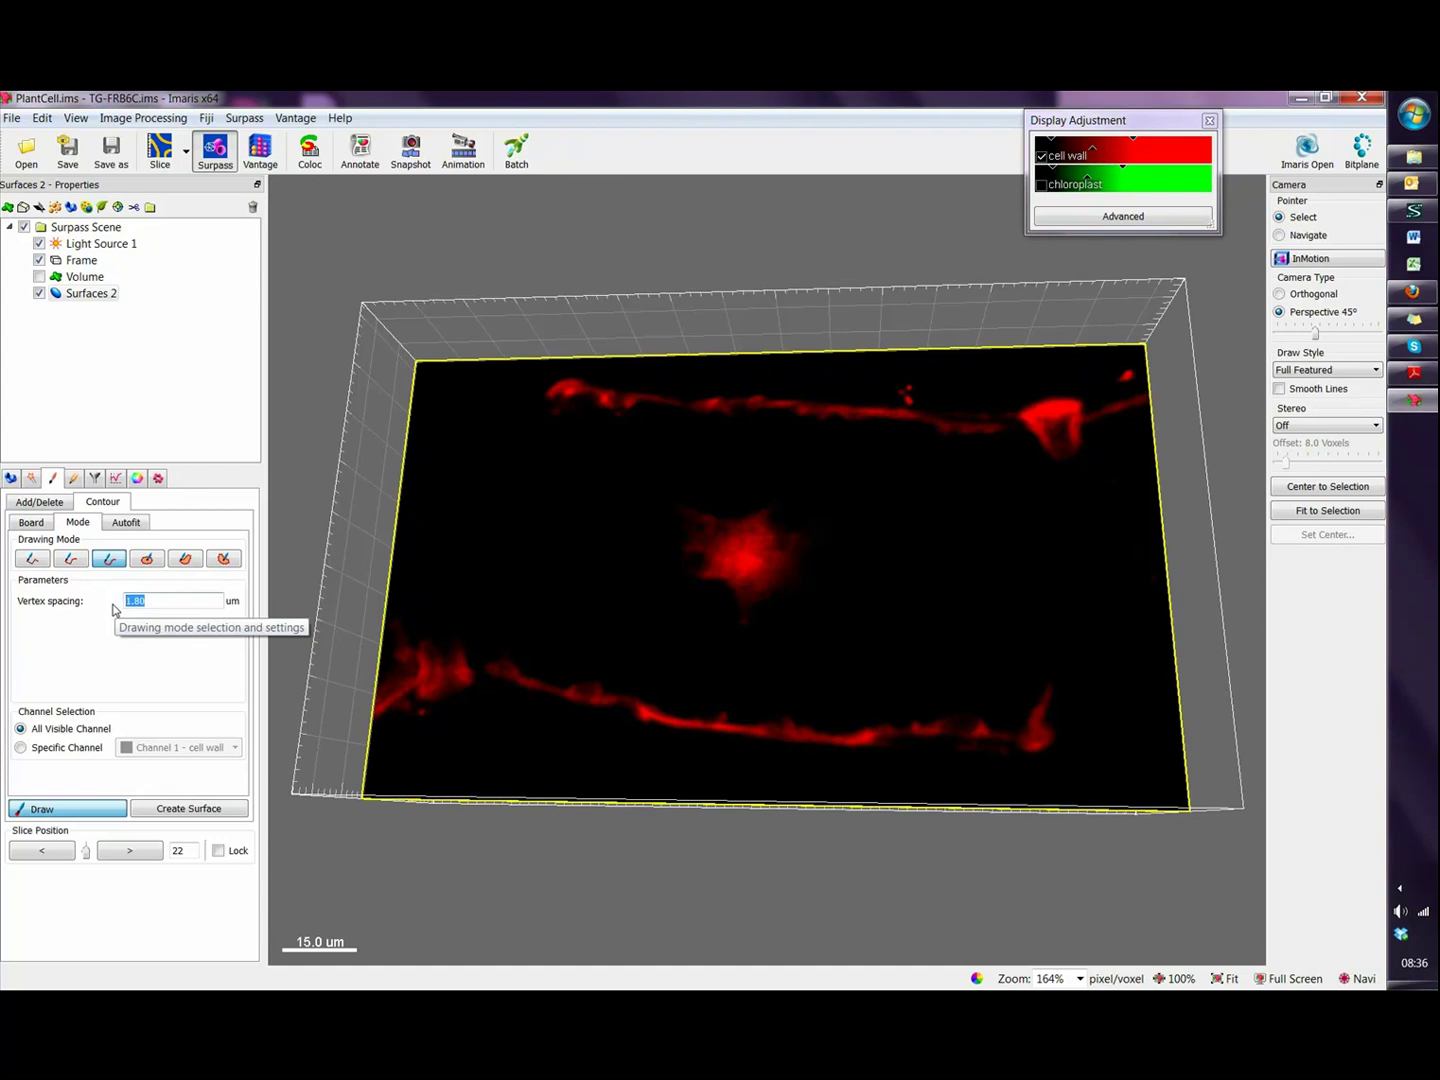
type("1")
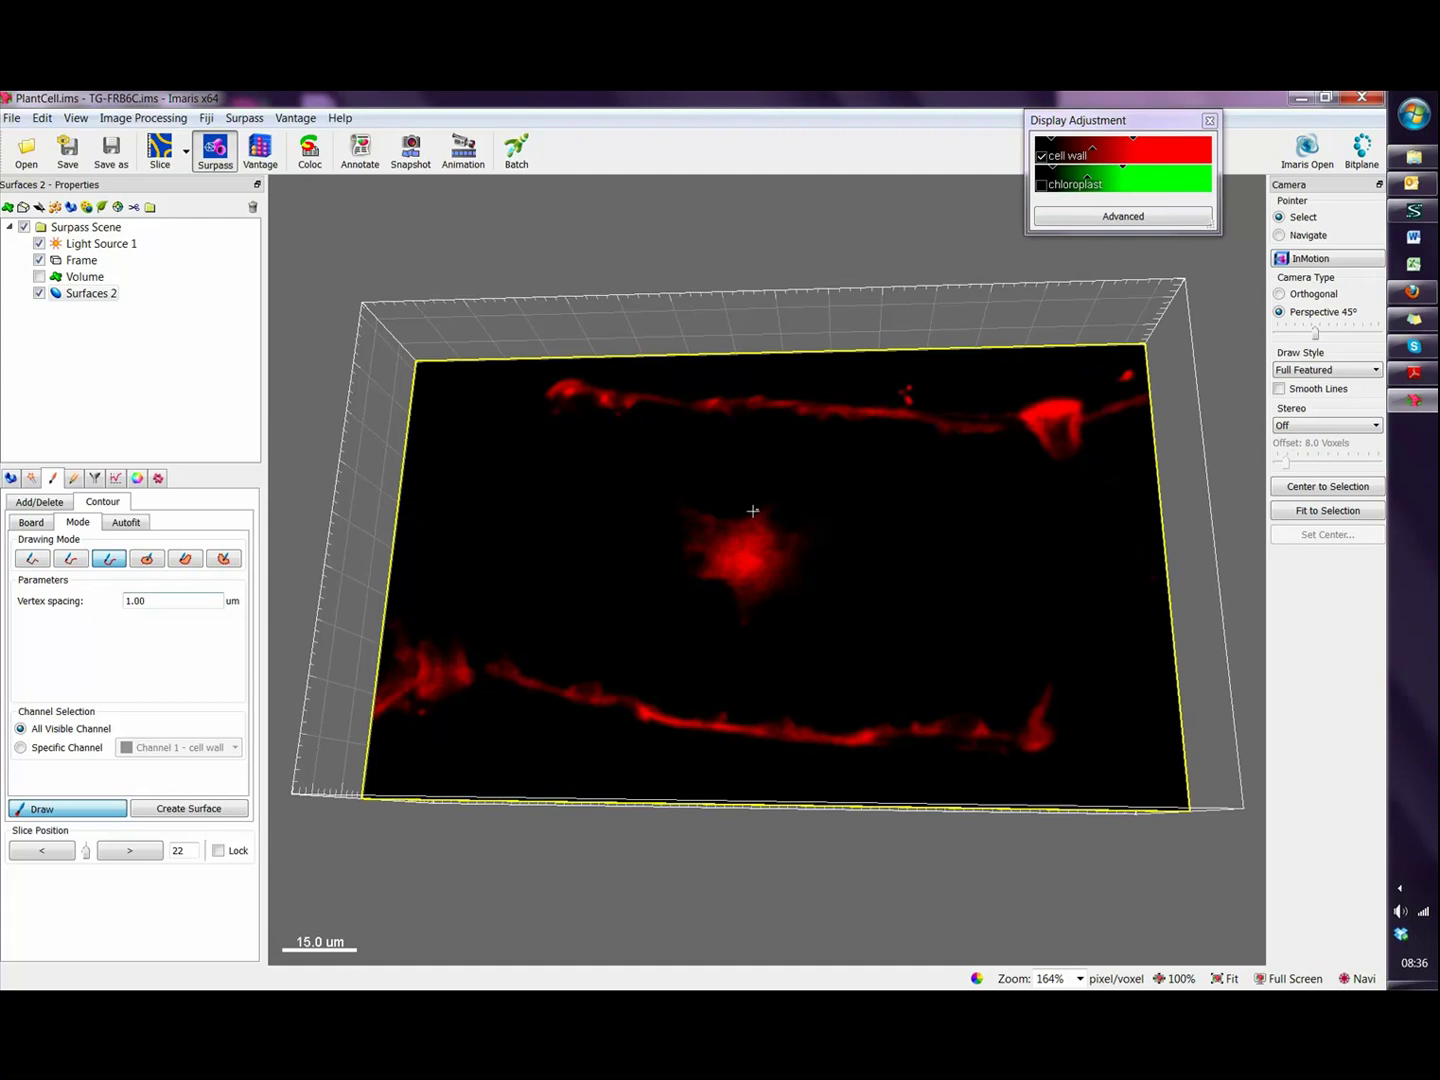
mouse_move(752, 511)
left_mouse_down()
mouse_move(671, 499)
mouse_move(697, 523)
mouse_move(680, 541)
mouse_move(688, 556)
mouse_move(710, 554)
mouse_move(700, 584)
mouse_move(753, 608)
mouse_move(793, 571)
mouse_move(803, 530)
mouse_move(770, 510)
left_mouse_up()
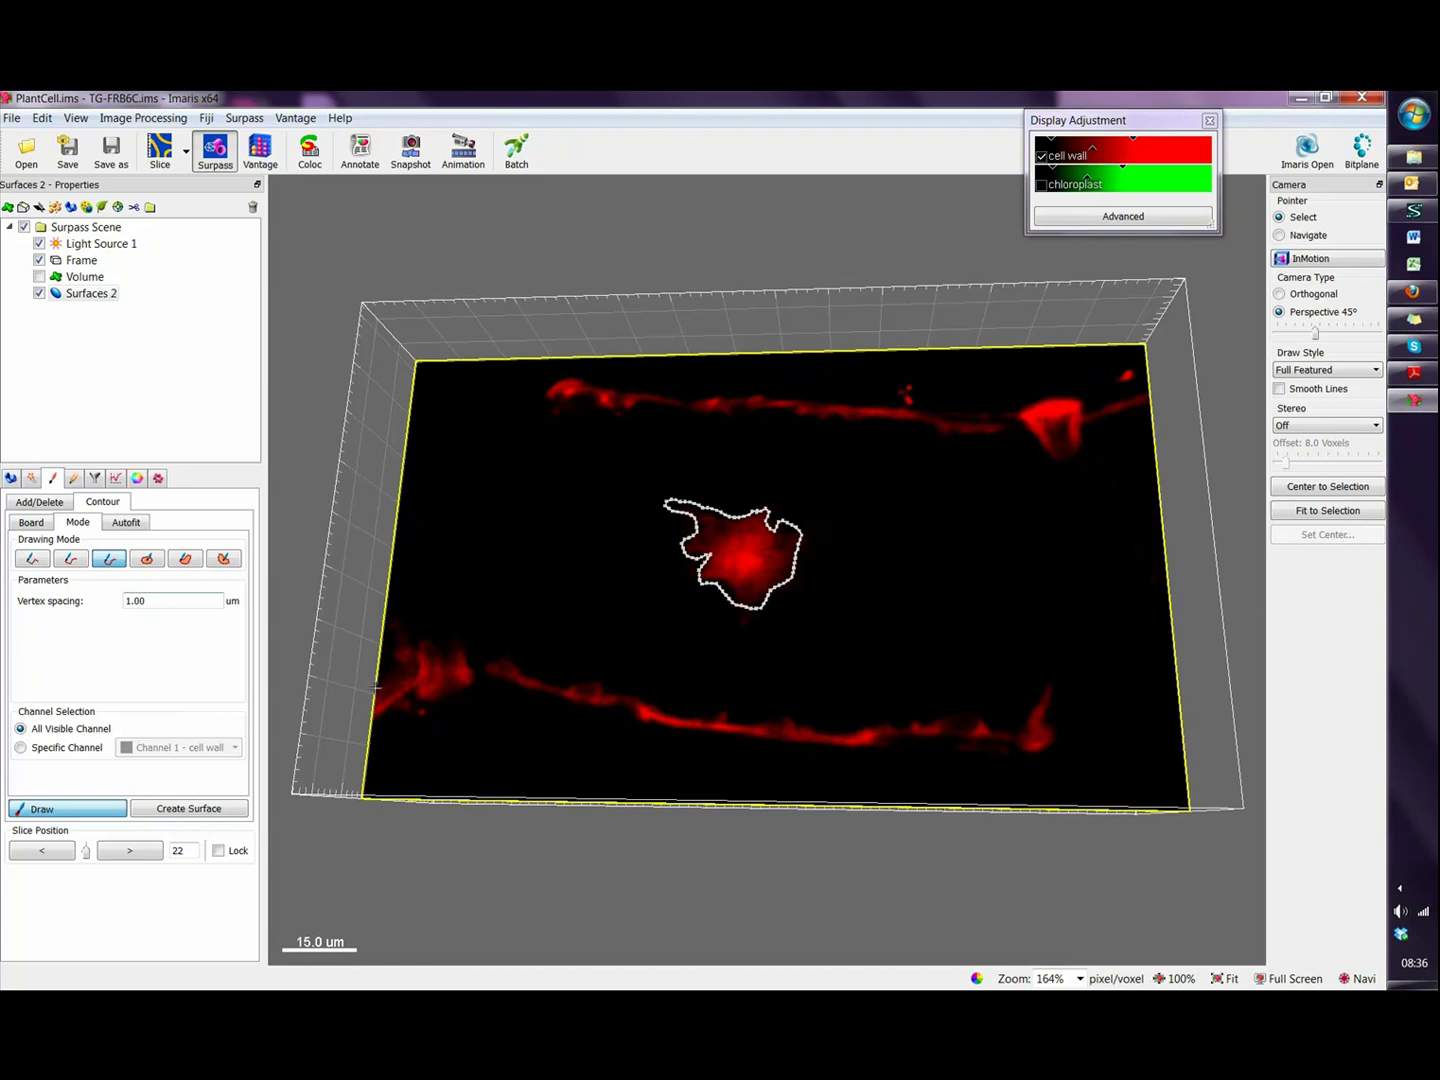
Set contour Visibility to All and tilt and zoom the view to see the stacked outlines
left_click(31, 523)
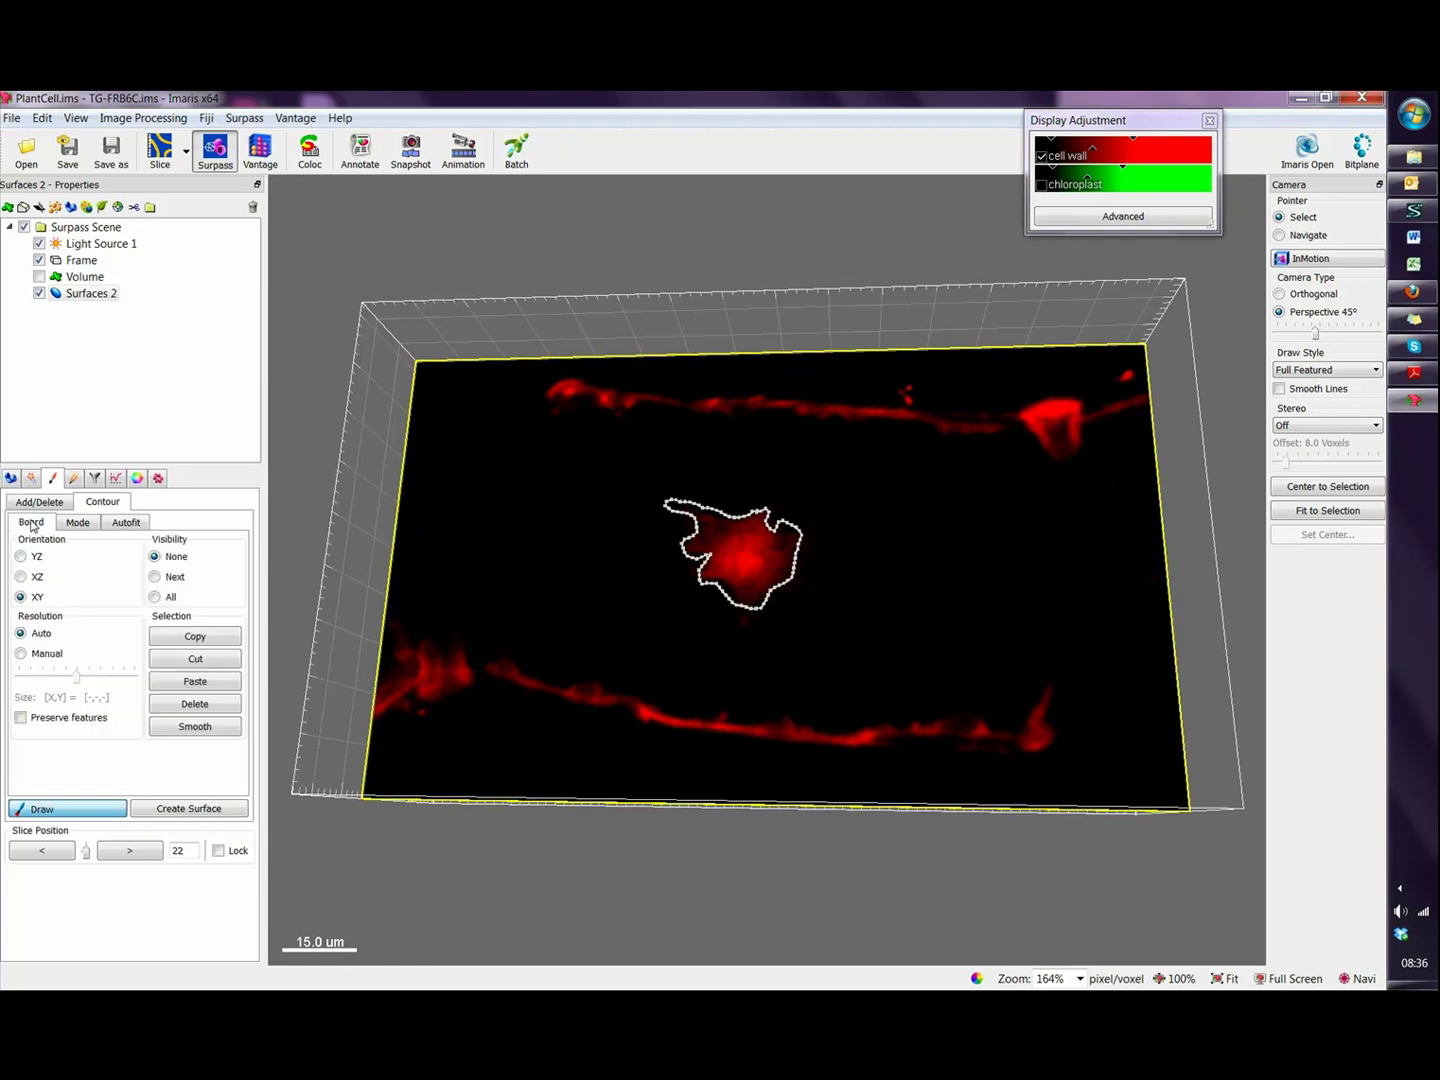
left_click(155, 597)
key("Escape")
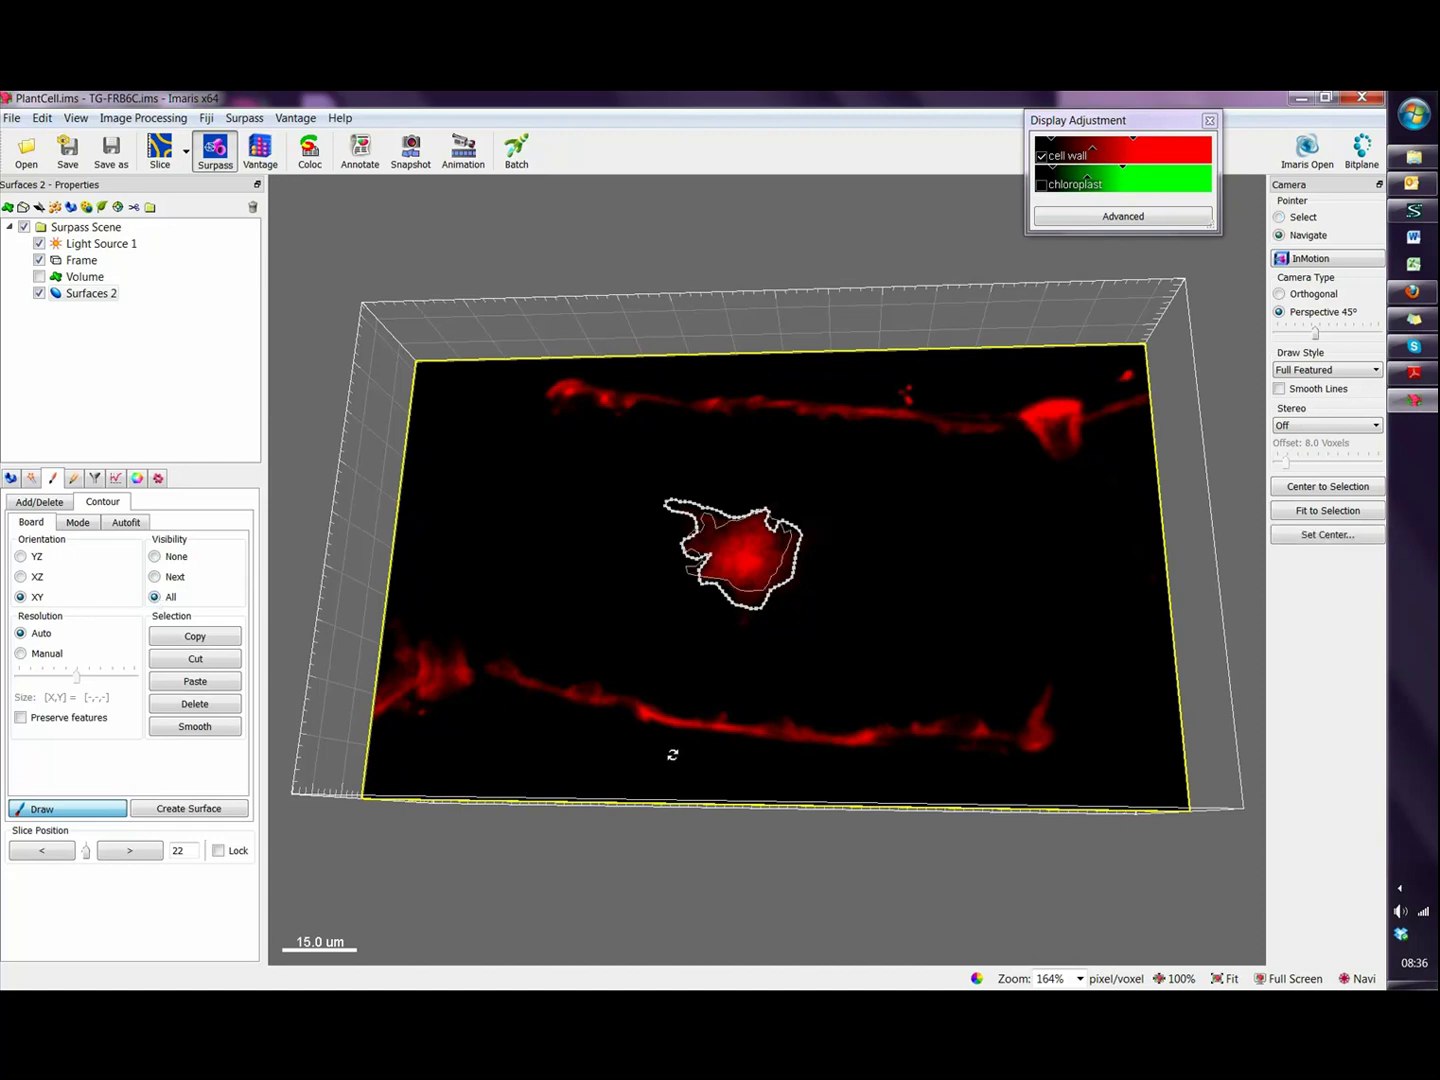
left_click_drag(672, 751, 851, 360)
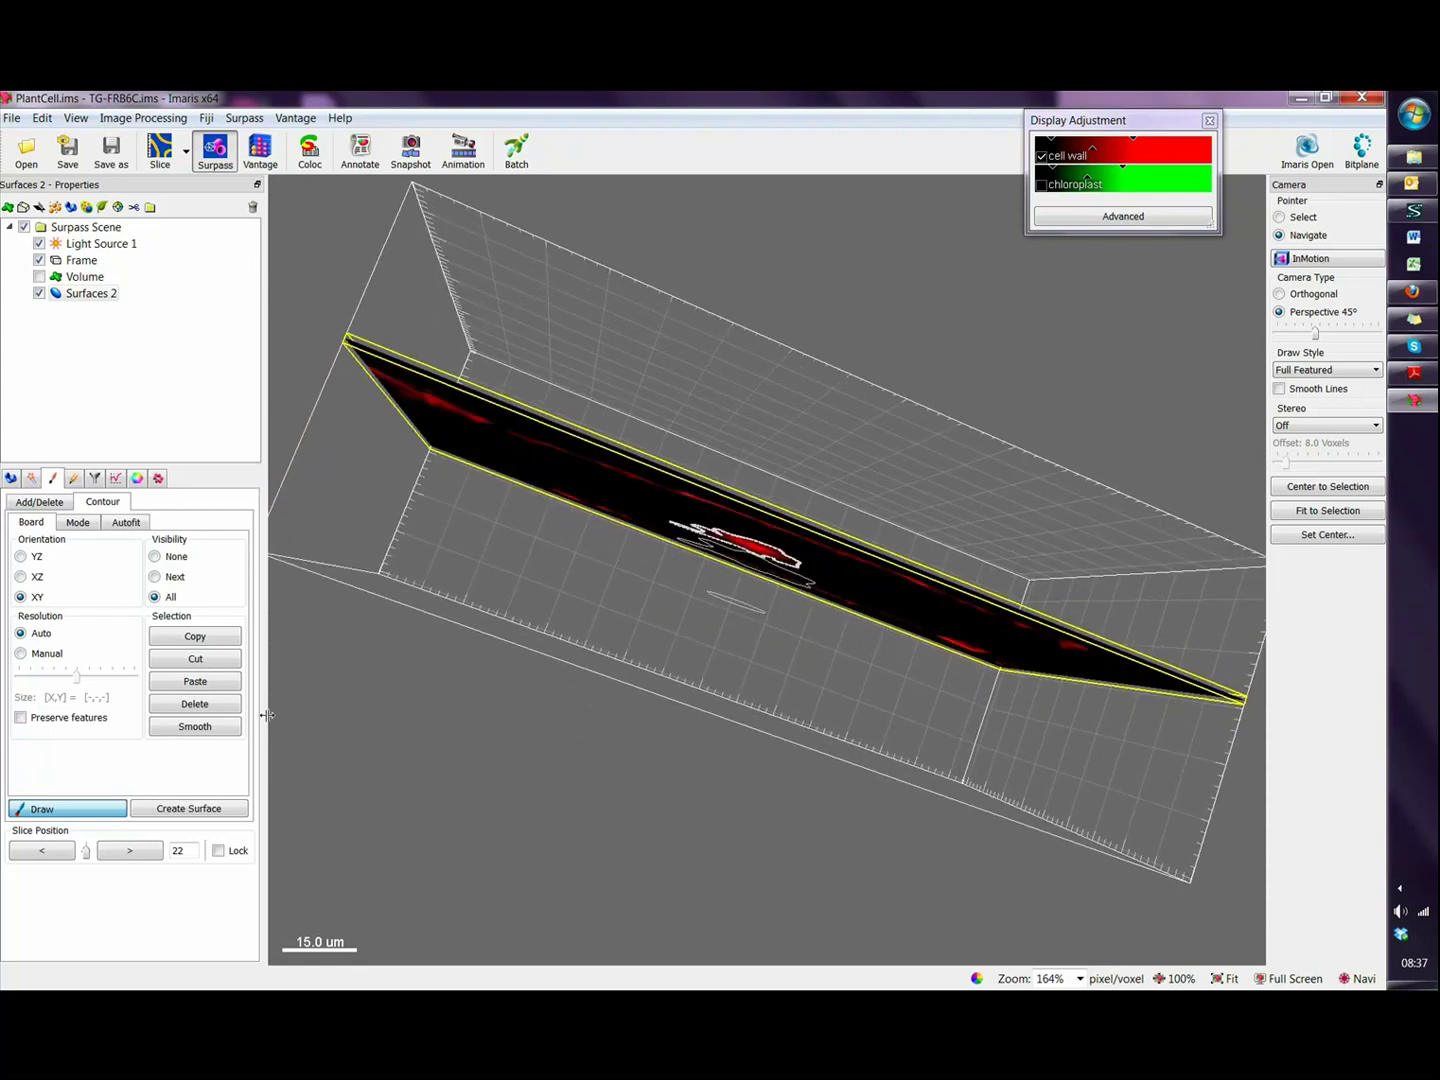
scroll(791, 613, "up", 5)
mouse_move(754, 651)
left_mouse_down()
mouse_move(735, 694)
mouse_move(750, 653)
mouse_move(737, 655)
left_mouse_up()
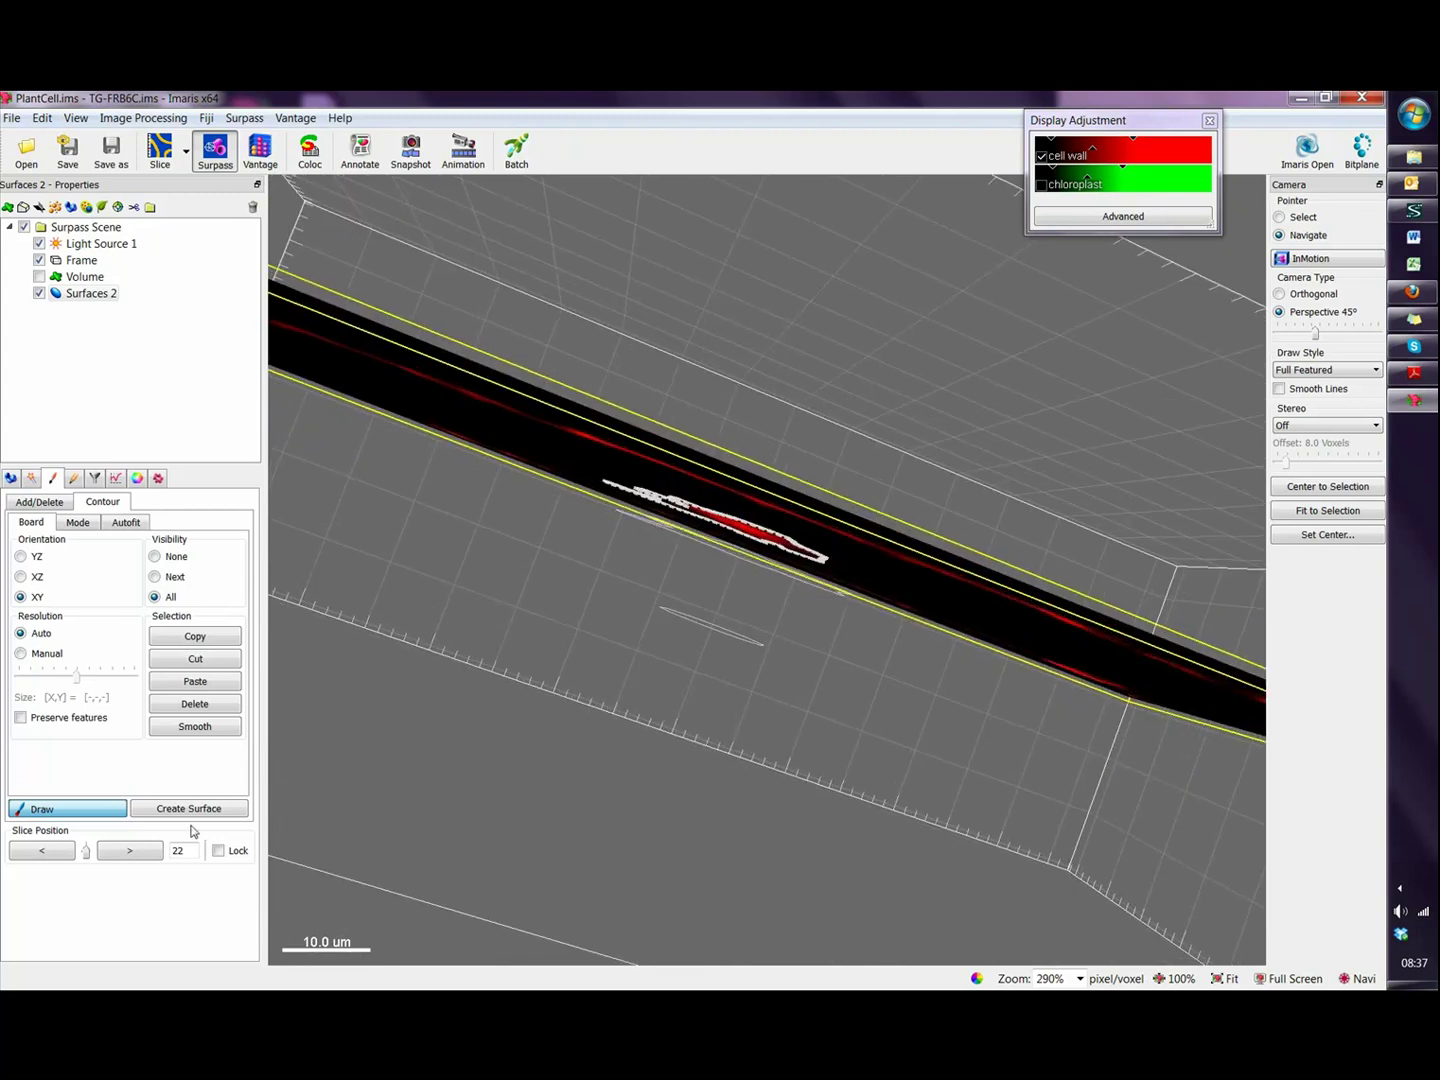
Create the yellow nucleus surface from the contours and rotate to a top-down view
left_click(190, 817)
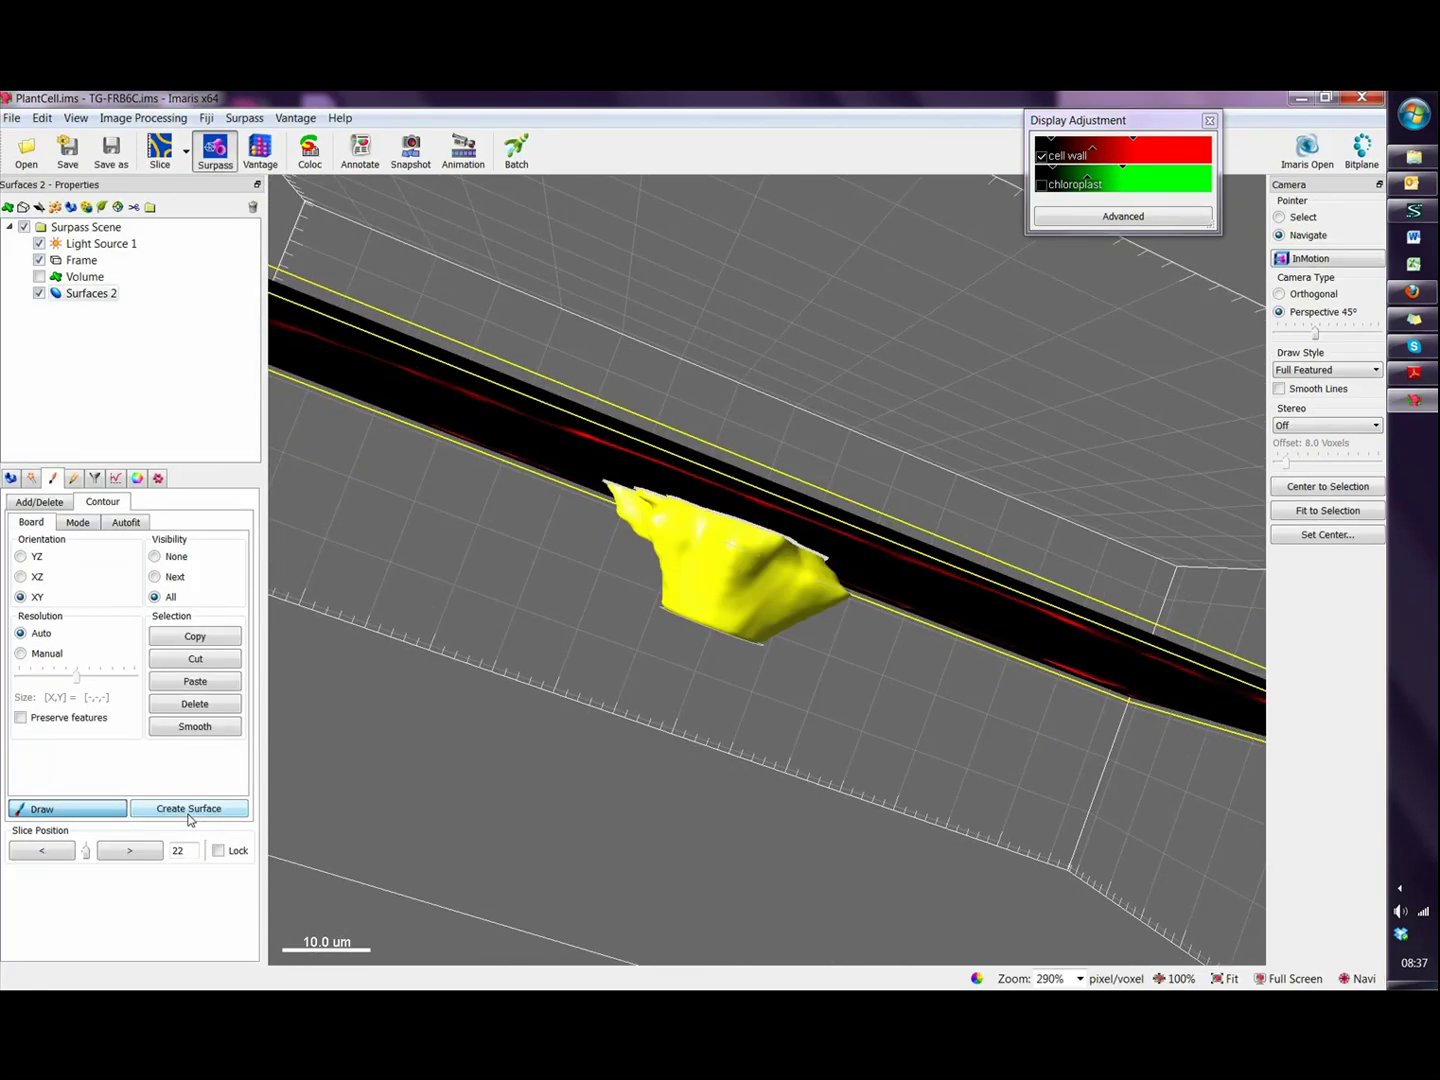
key("Escape")
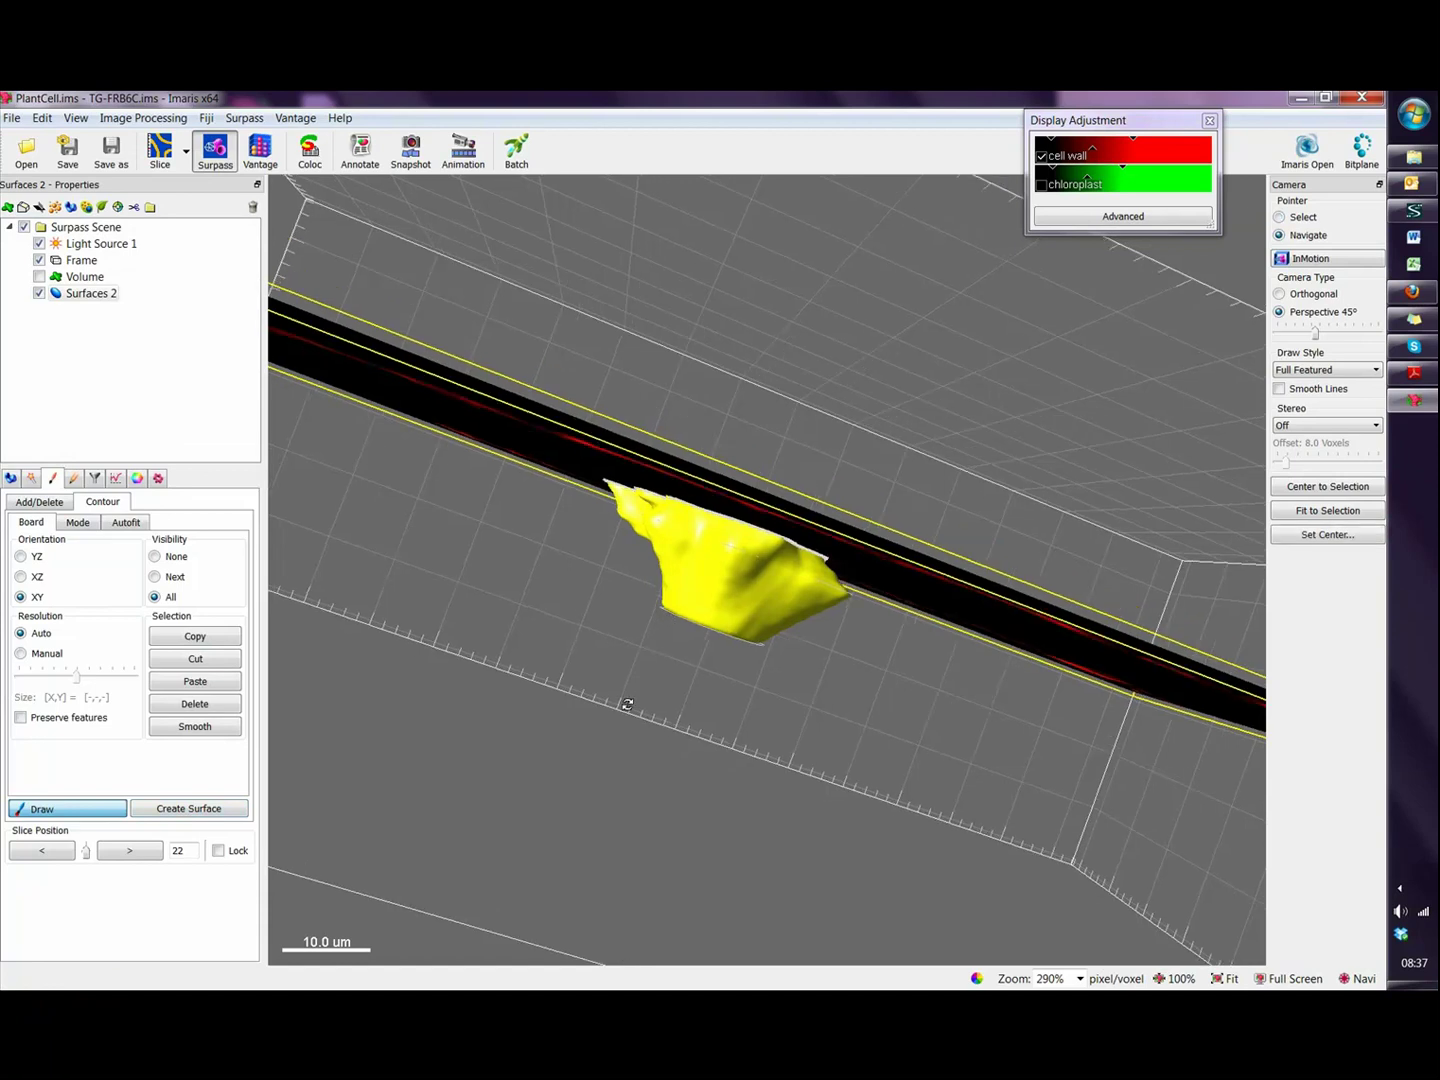
left_click_drag(627, 699, 804, 836)
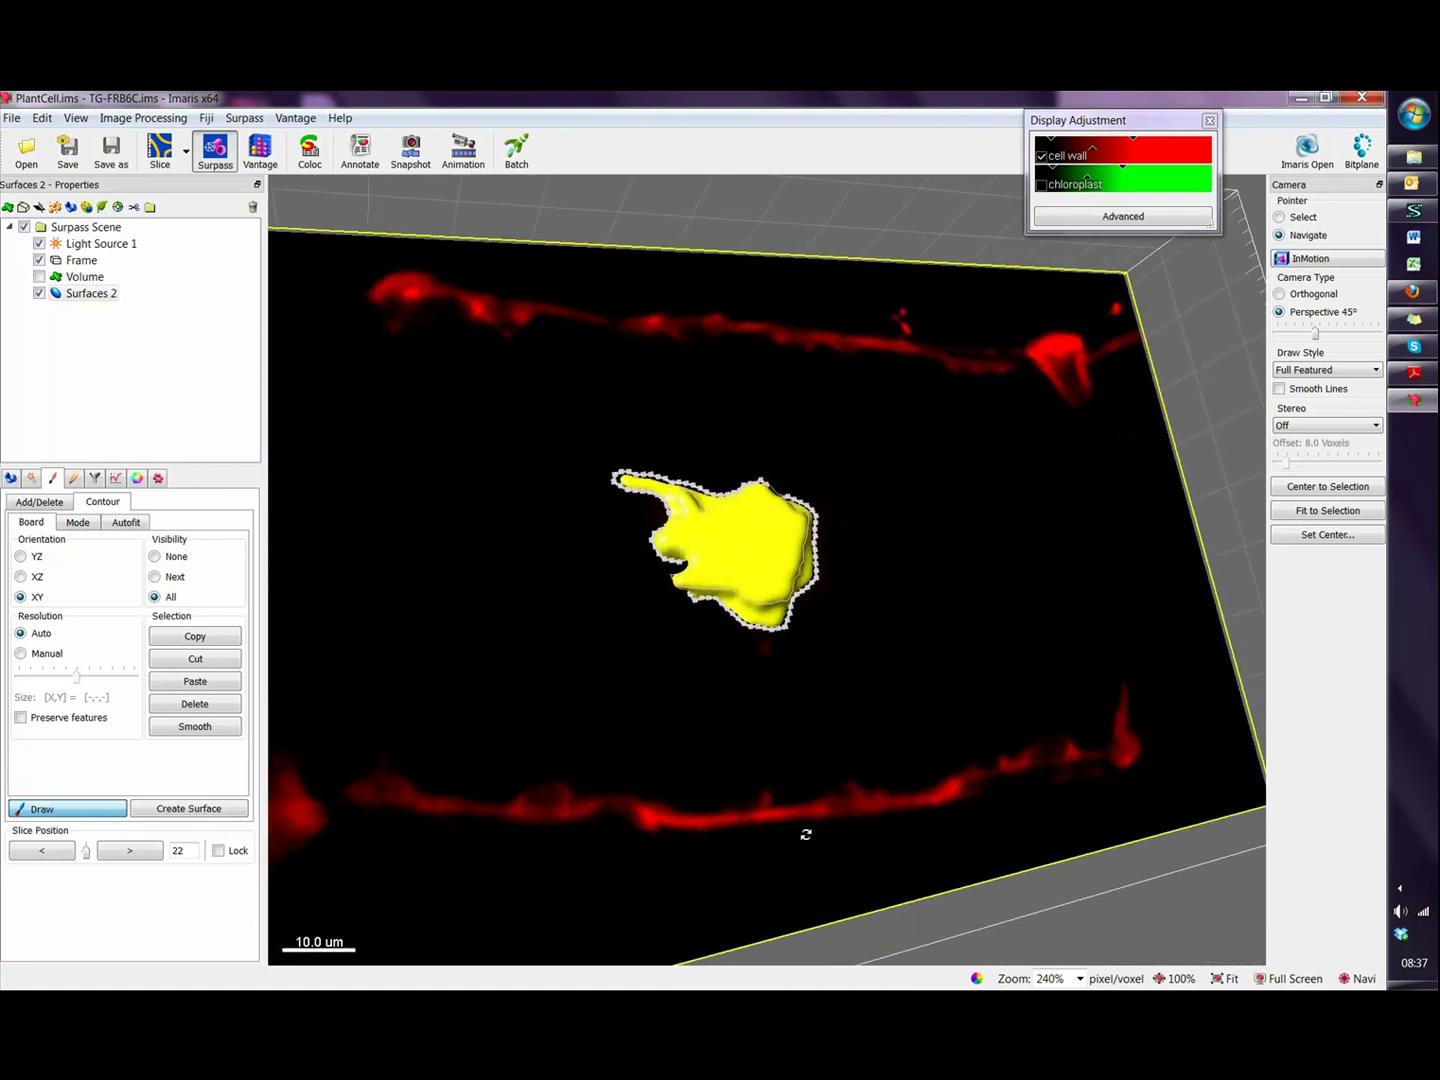
Show the Surfaces Style/Quality settings and rotate around the grey nucleus surface to view it from above
left_click(9, 479)
left_click_drag(854, 706, 443, 691)
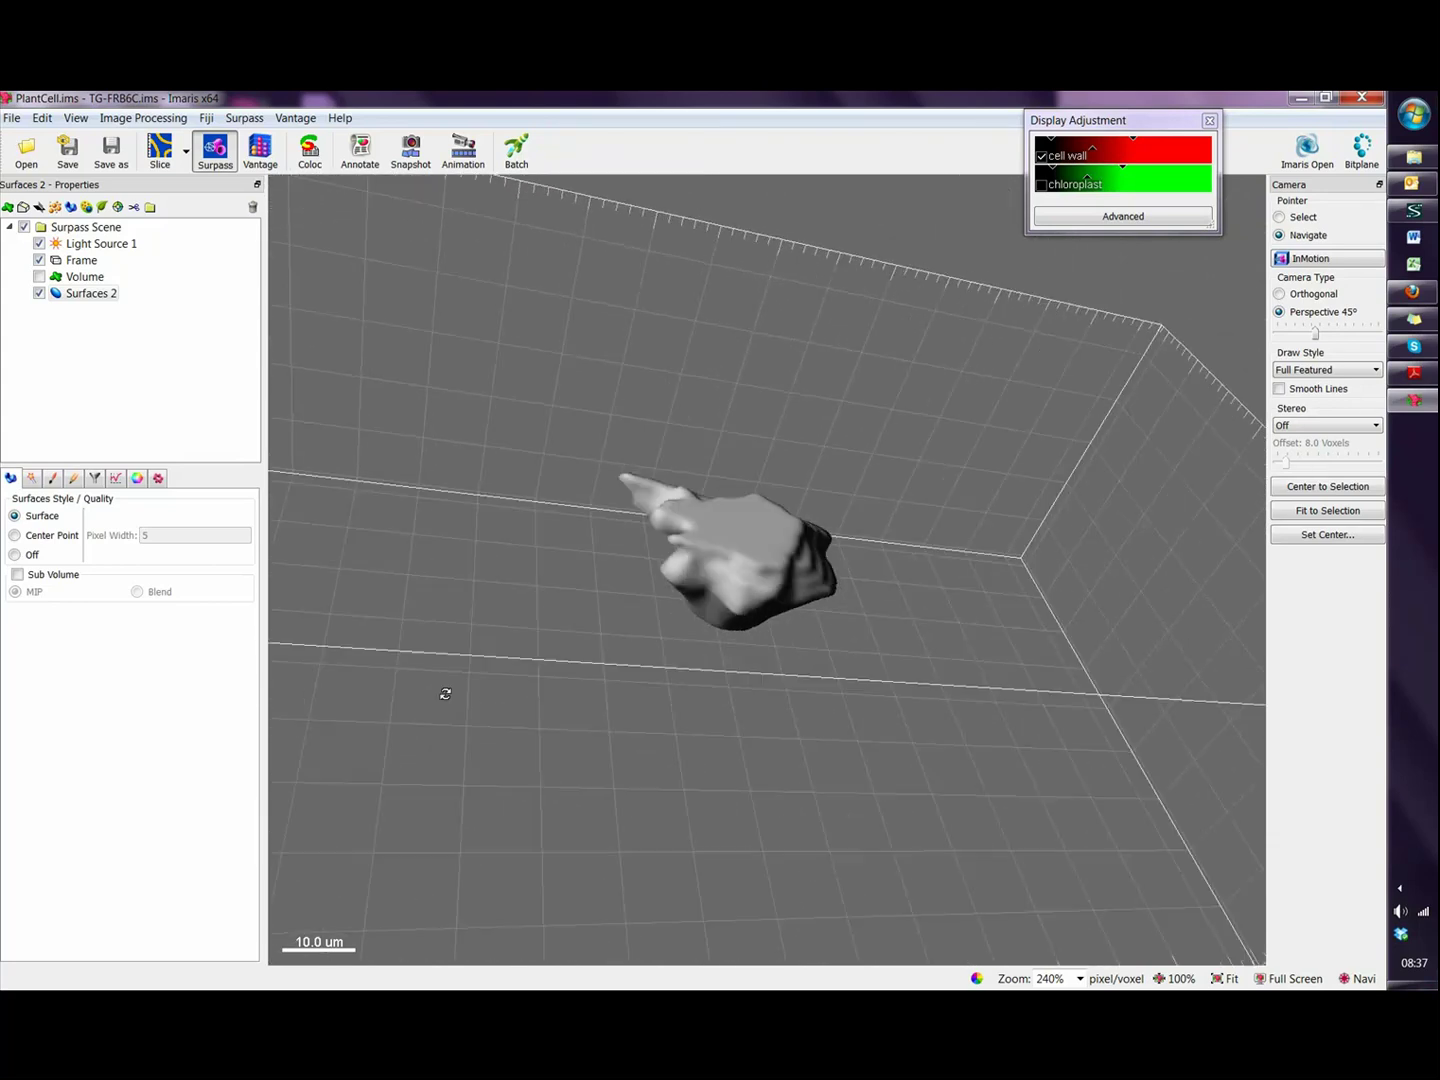
left_click_drag(776, 583, 716, 695)
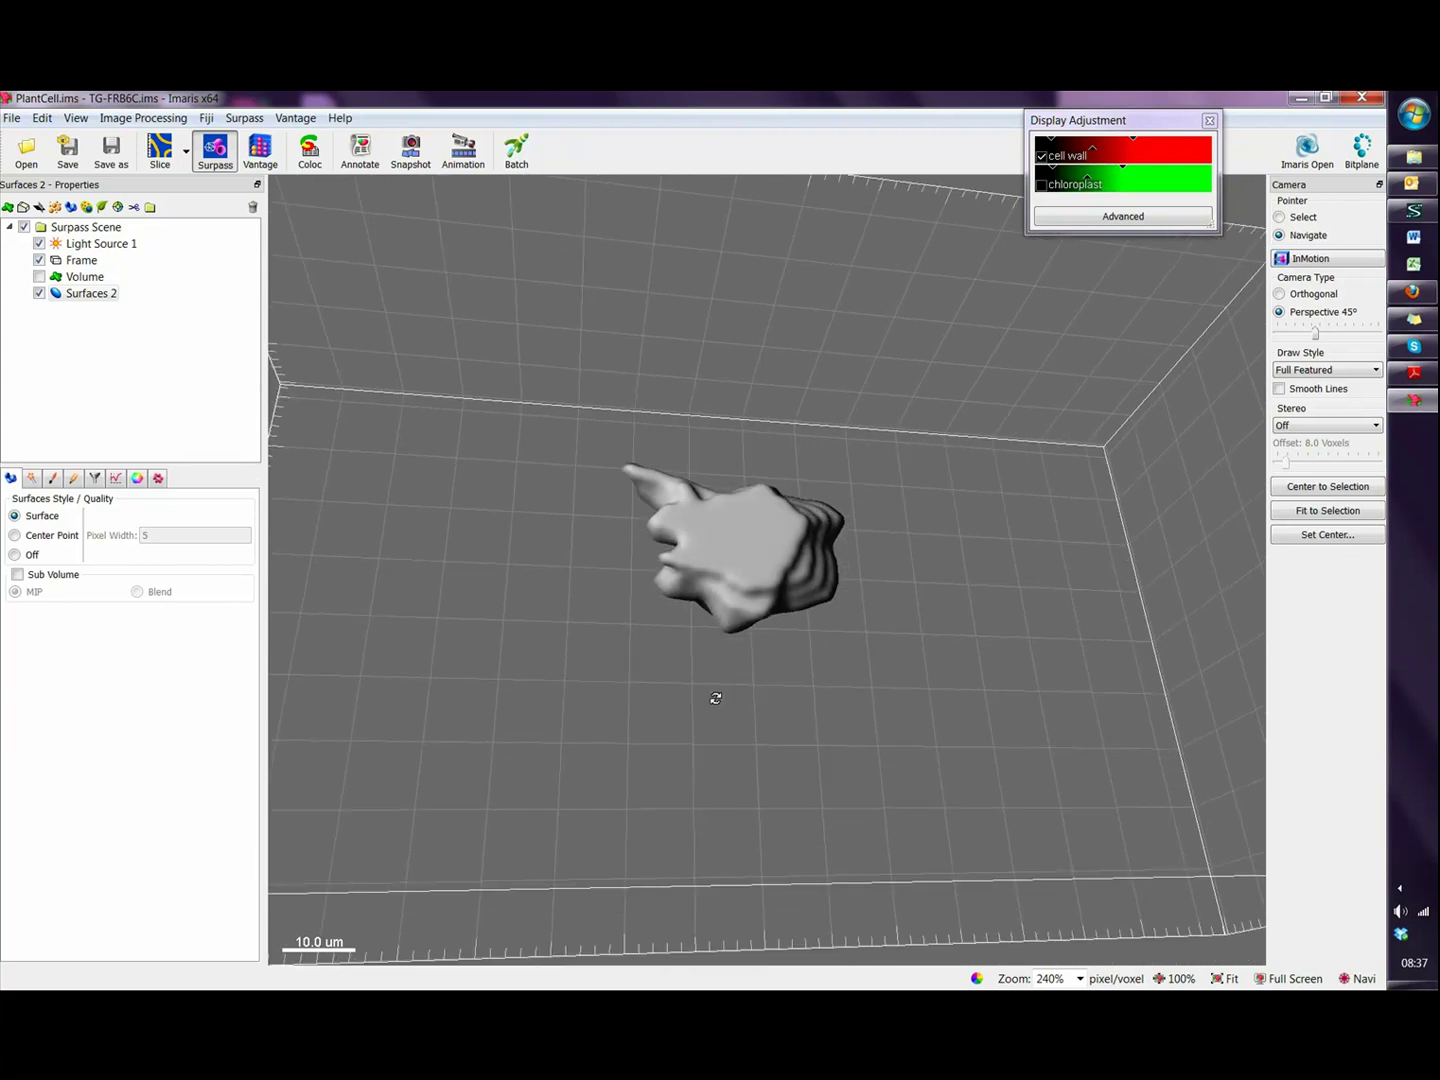